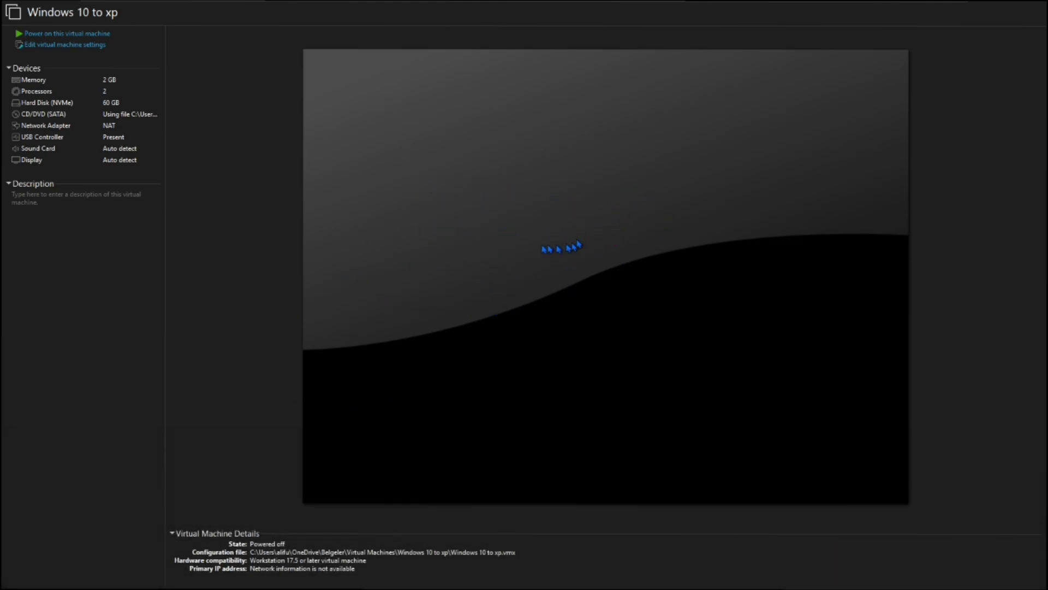
# - Power on the 'Windows 10 to xp' virtual machine and switch it to Exclusive Mode as Setup boots
pyautogui.click(133, 34)
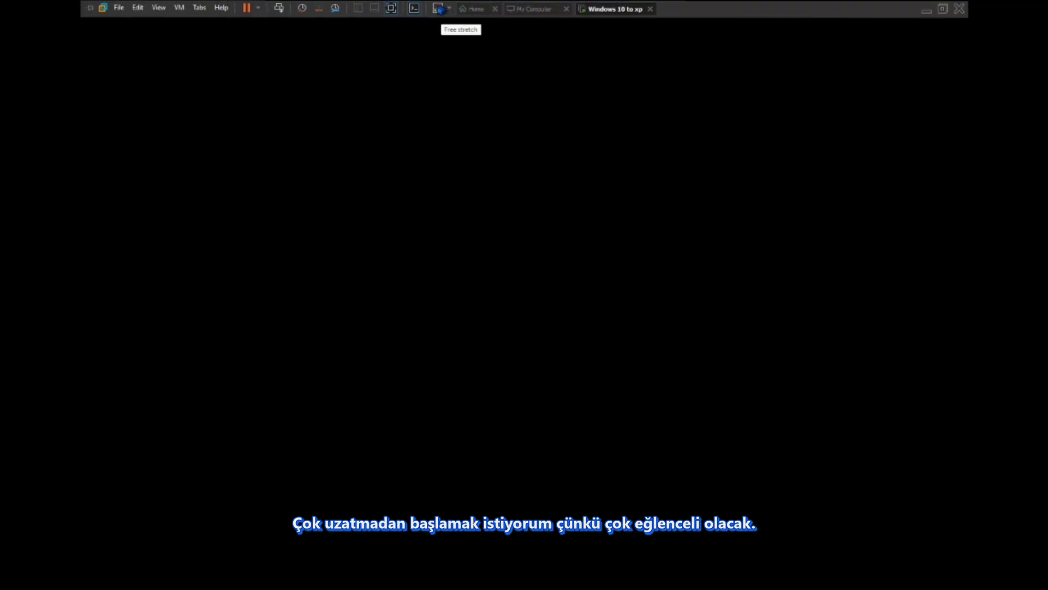
pyautogui.click(158, 7)
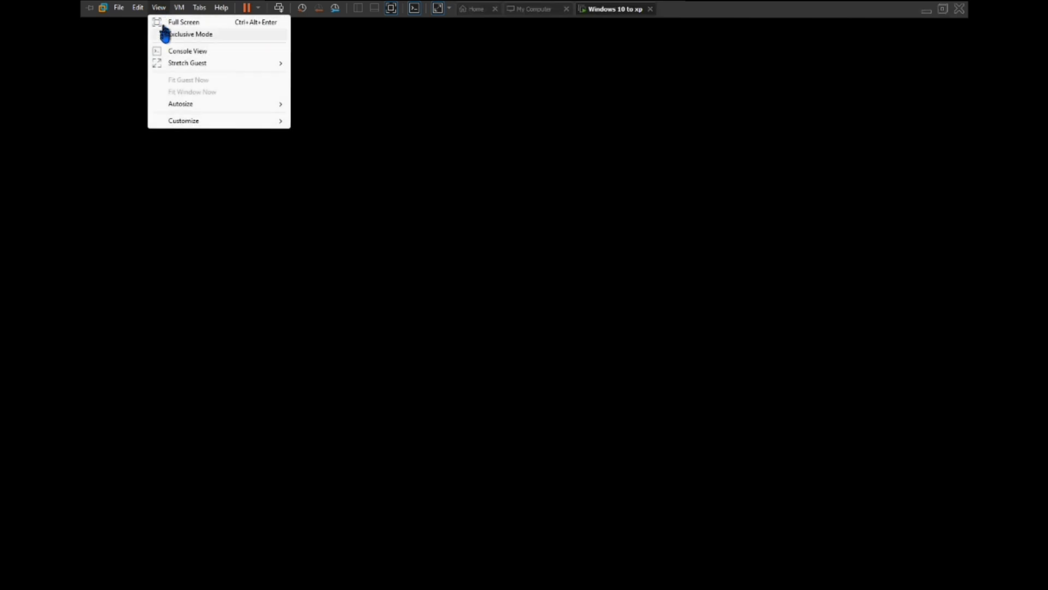
pyautogui.click(164, 34)
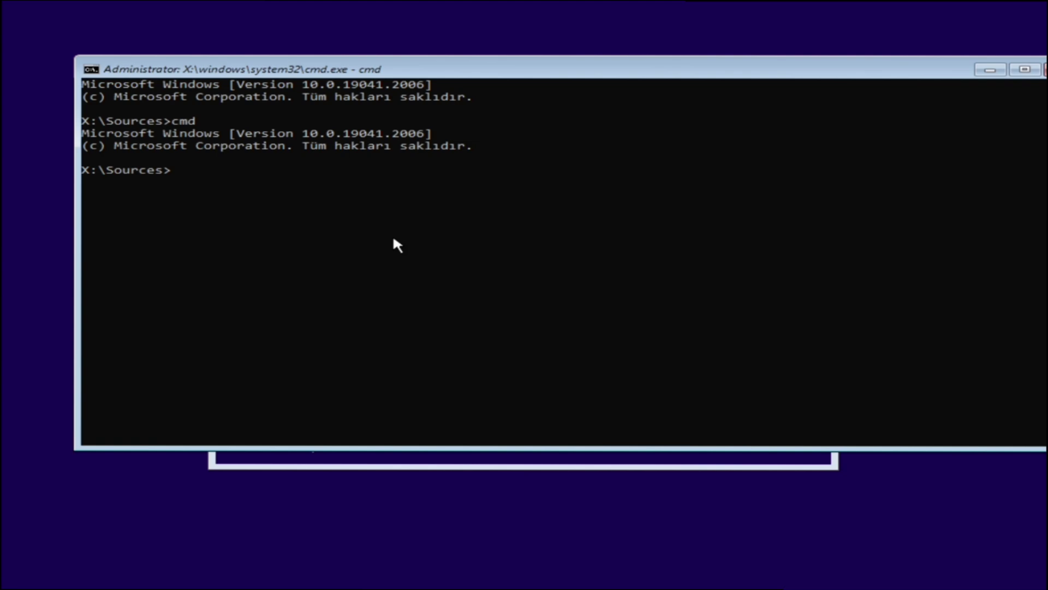
pyautogui.moveTo(82, 134); pyautogui.dragTo(473, 145)
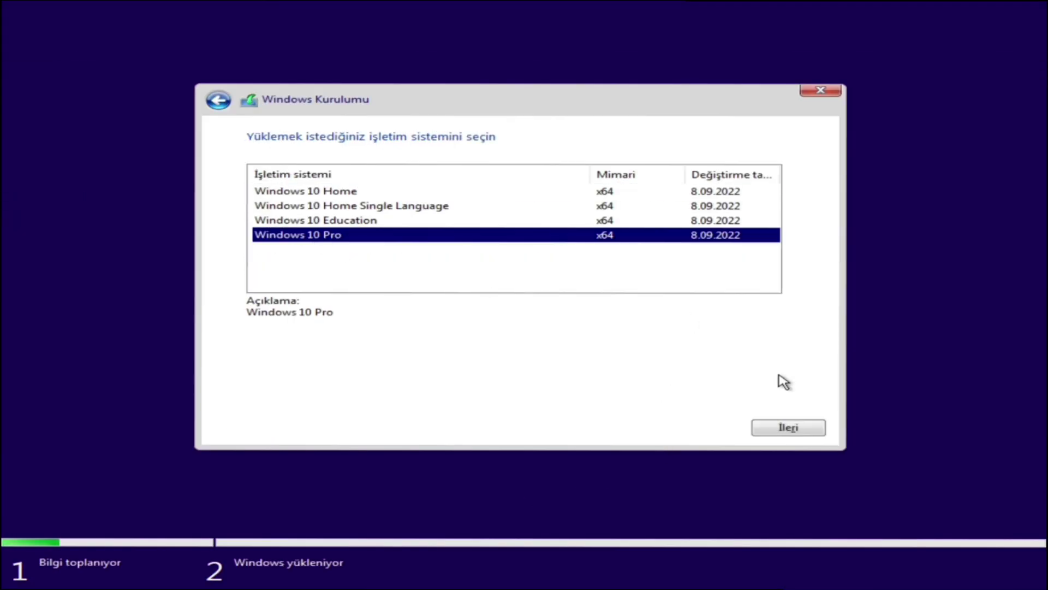
# - Install Windows 10 Pro, then bring up a command prompt at first boot with Shift+F10
pyautogui.click(789, 427)
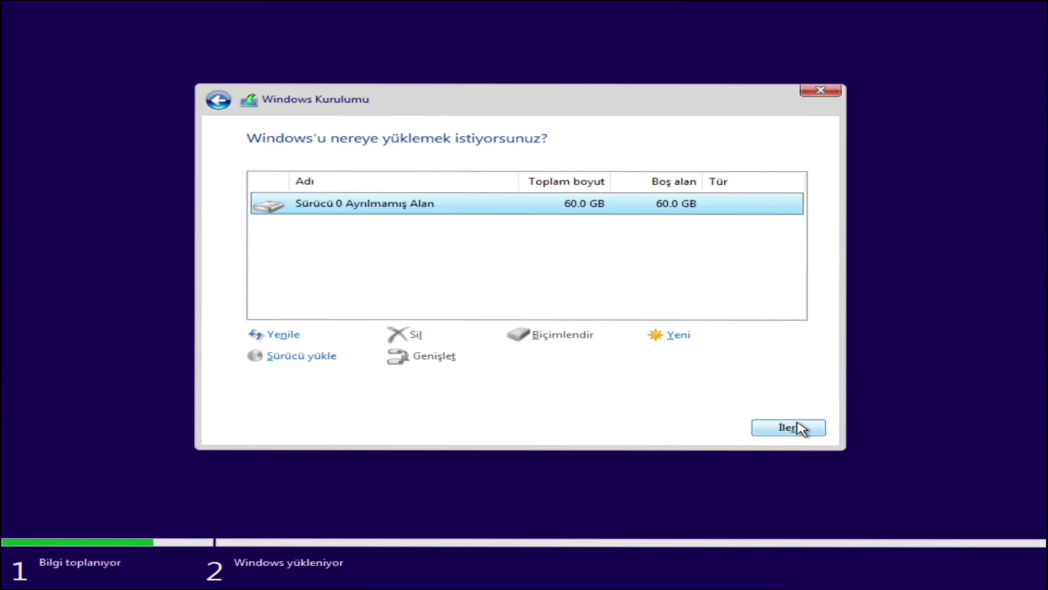
pyautogui.click(798, 428)
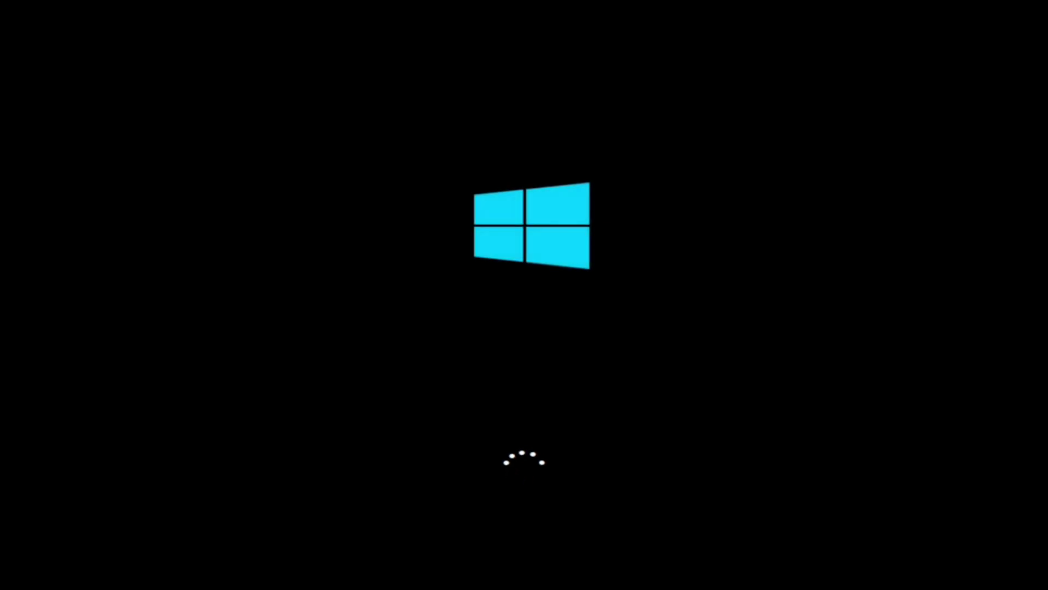
pyautogui.hotkey('shift', 'F10')
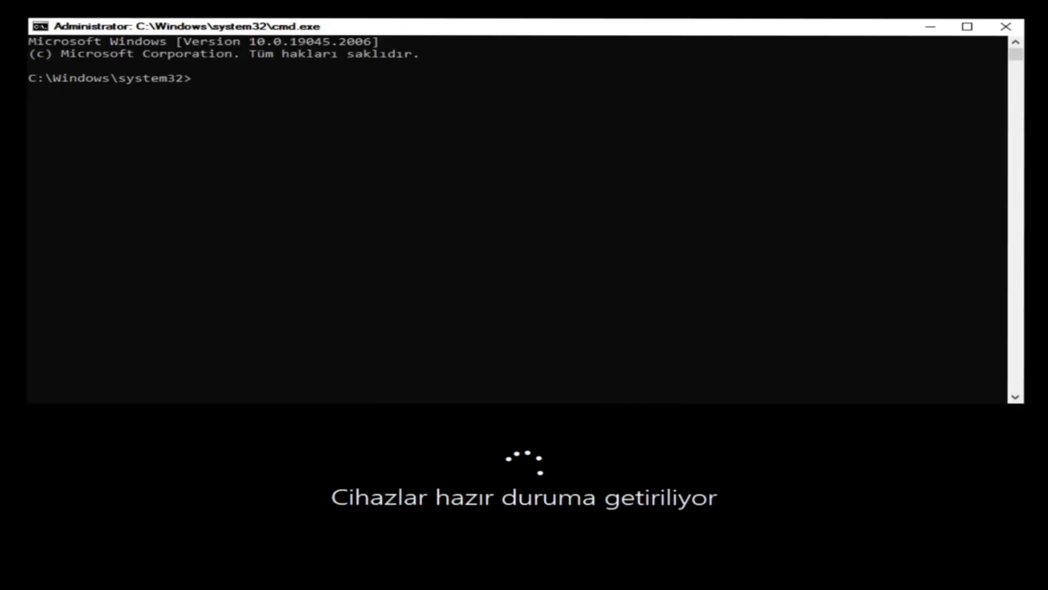
# - Run 'echo windows 10 kurulio' in the prompt, then type 'yay' and 'color f'
pyautogui.write('echo windows 10 kurulio')
pyautogui.press('Return')
pyautogui.write('yay')
pyautogui.press('Return')
pyautogui.write('color f')
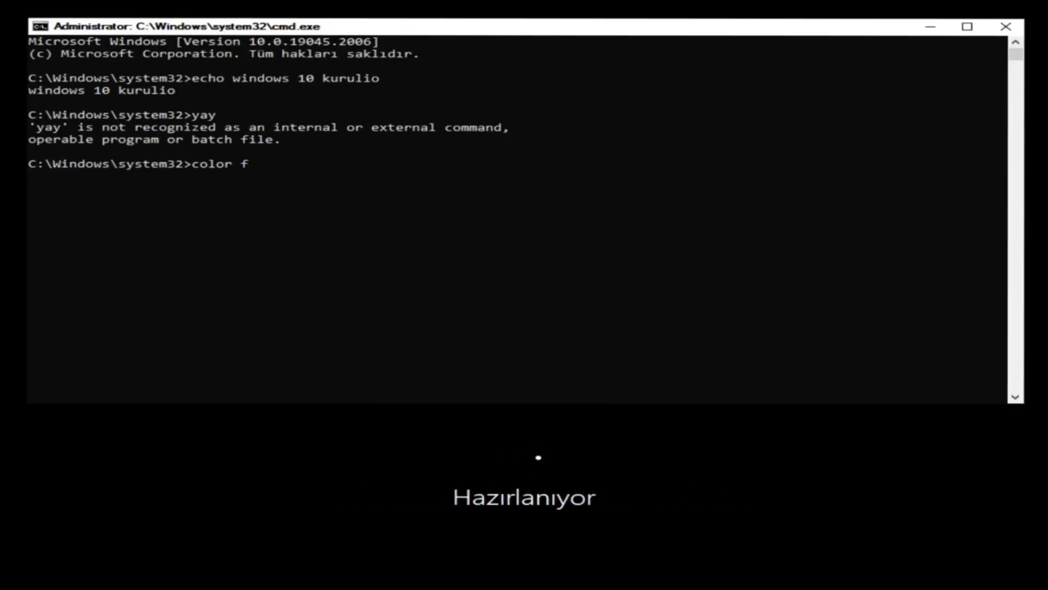
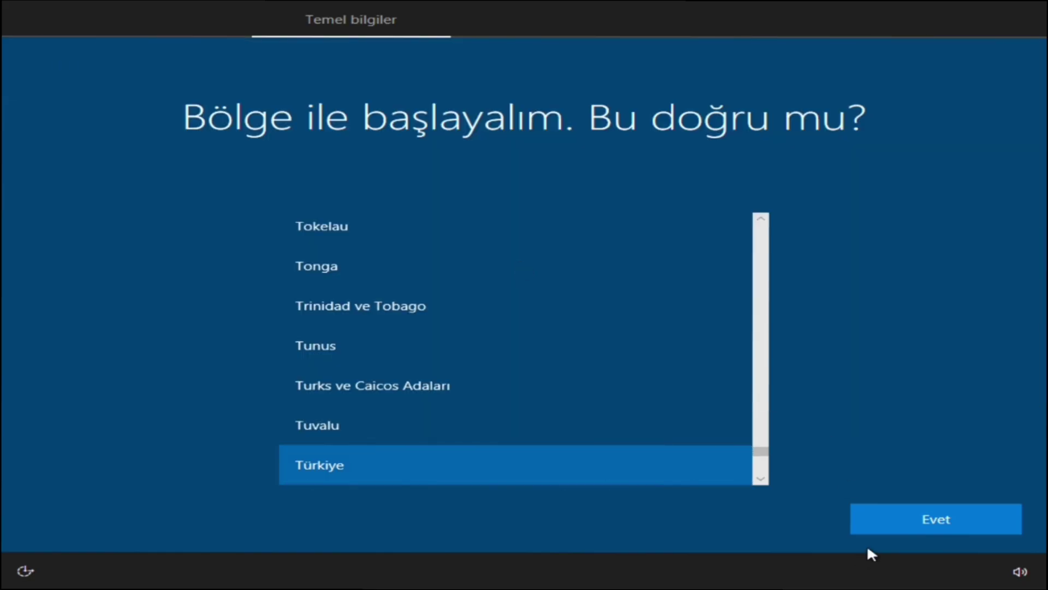
# - Confirm Türkiye as the region, accept the suggested keyboard layout and skip a second layout
pyautogui.click(862, 520)
pyautogui.click(908, 519)
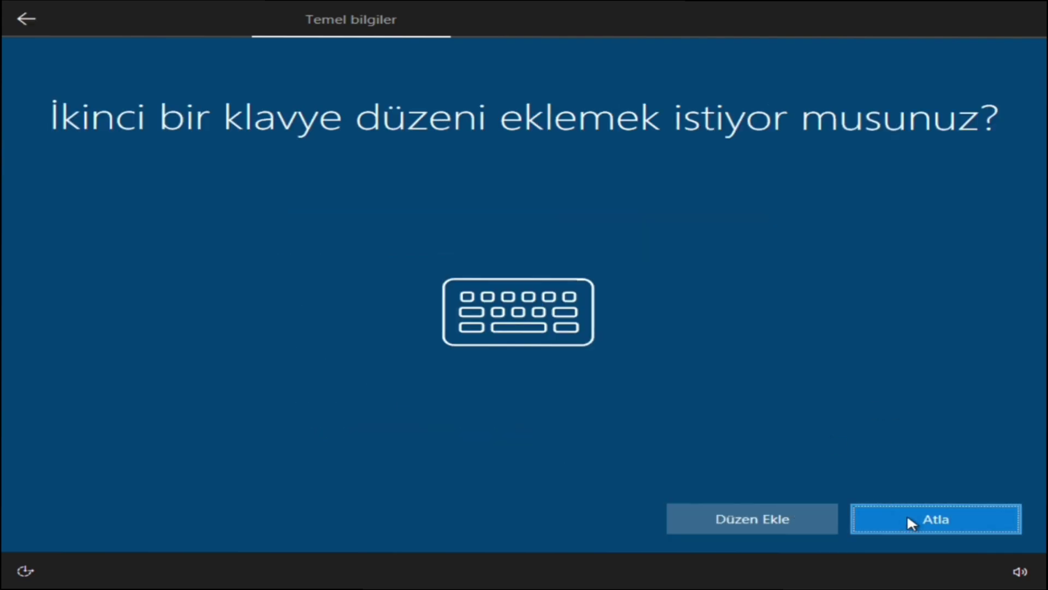
pyautogui.click(910, 521)
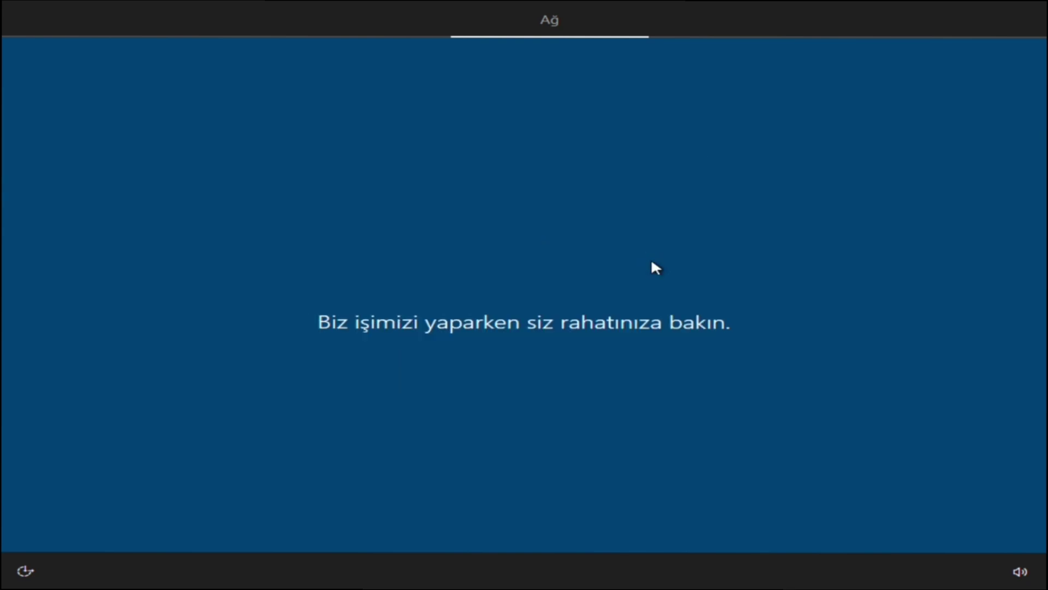
# - From a Shift+F10 console, run taskmgr, browse its process and performance views, then close it
pyautogui.hotkey('shift', 'F10')
pyautogui.write('taskmgr')
pyautogui.press('Return')
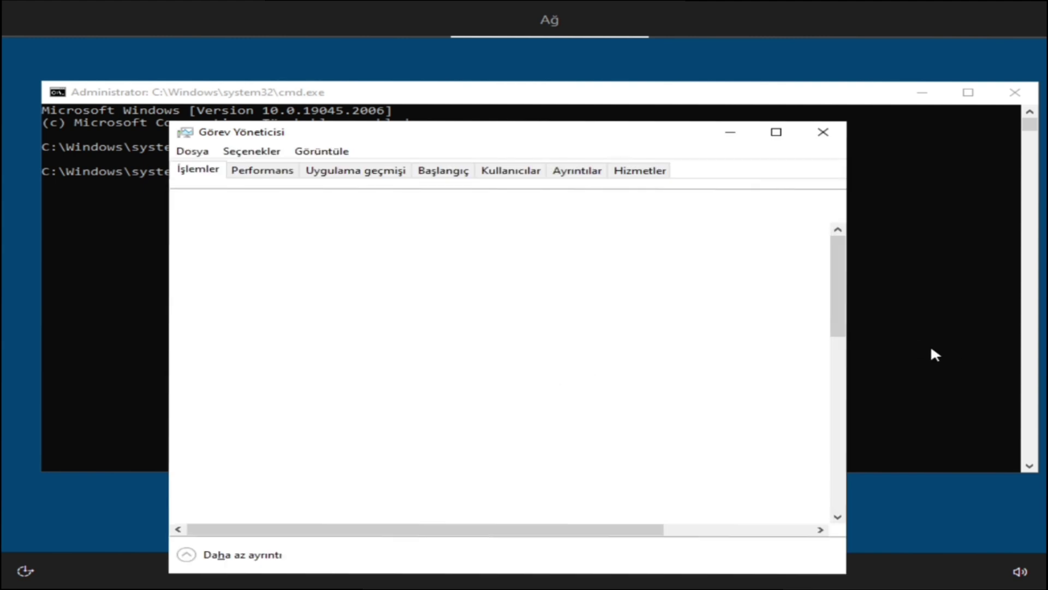
pyautogui.click(321, 151)
pyautogui.click(262, 170)
pyautogui.click(198, 169)
pyautogui.click(192, 151)
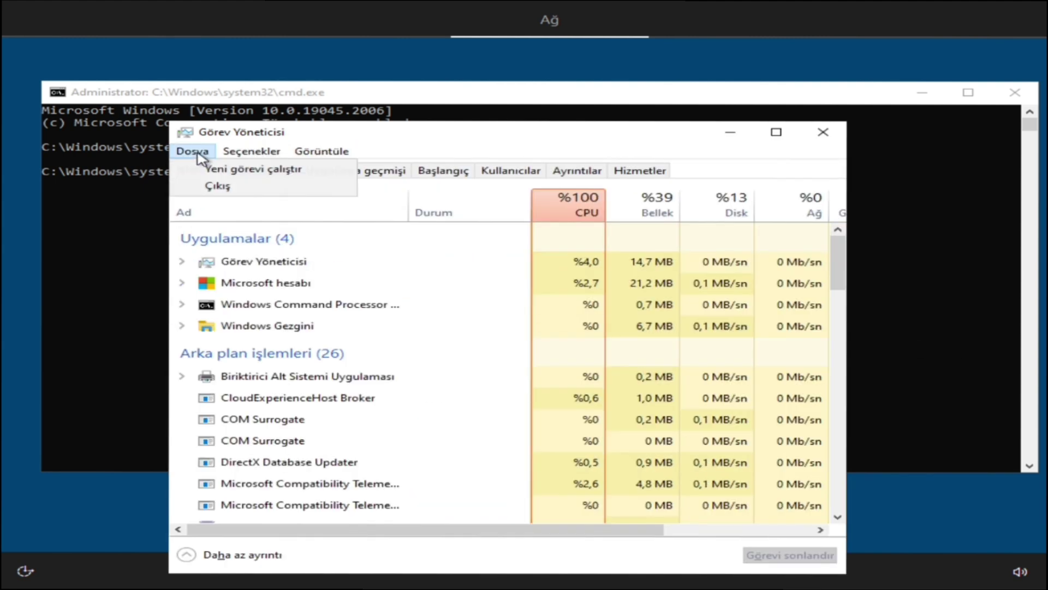
pyautogui.scroll(-3, 386, 341)
pyautogui.hotkey('alt', 'F4')
pyautogui.hotkey('alt', 'F4')
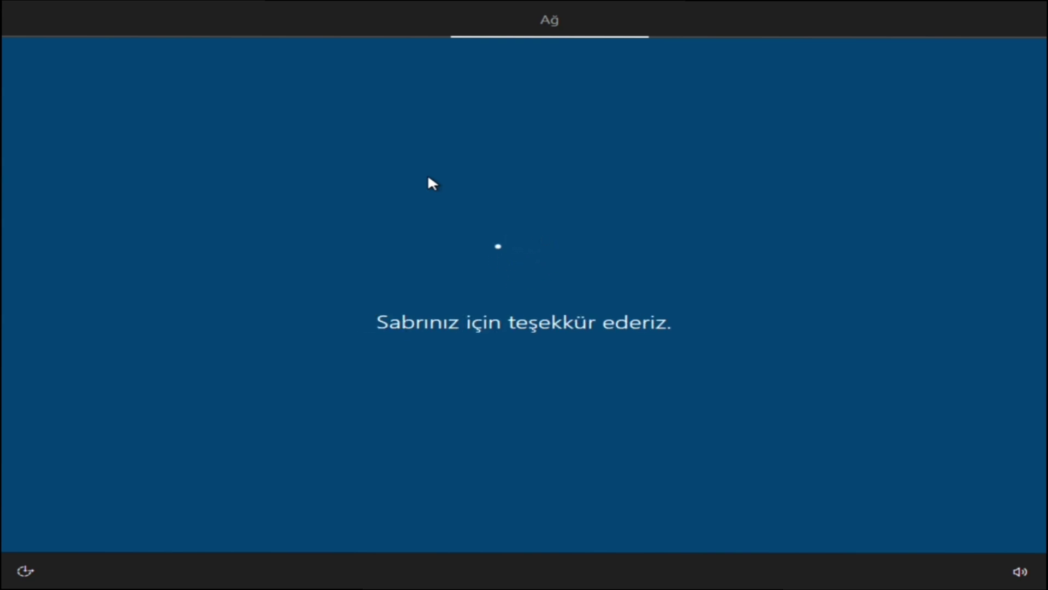
# - In a new console, cd to C:\Windows\ImmersiveControlPanel, start SystemSettings.exe and reopen Task Manager
pyautogui.hotkey('shift', 'F10')
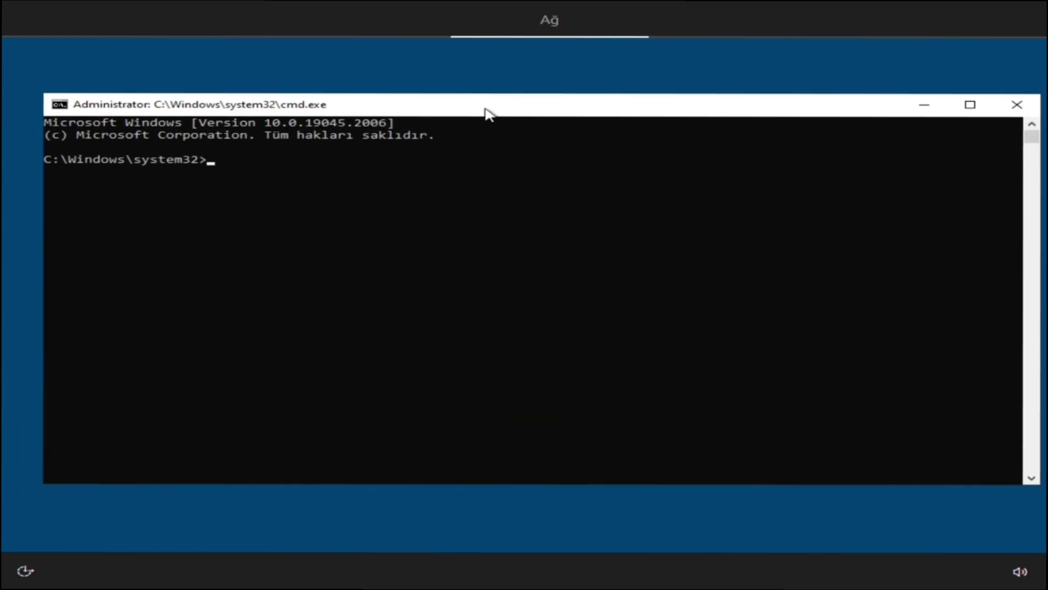
pyautogui.write('cd..')
pyautogui.press('Return')
pyautogui.write('cd.. cd windows cd immersivecontrolpanel')
pyautogui.press('Return')
pyautogui.write('start SystemSettings.exe')
pyautogui.press('Return')
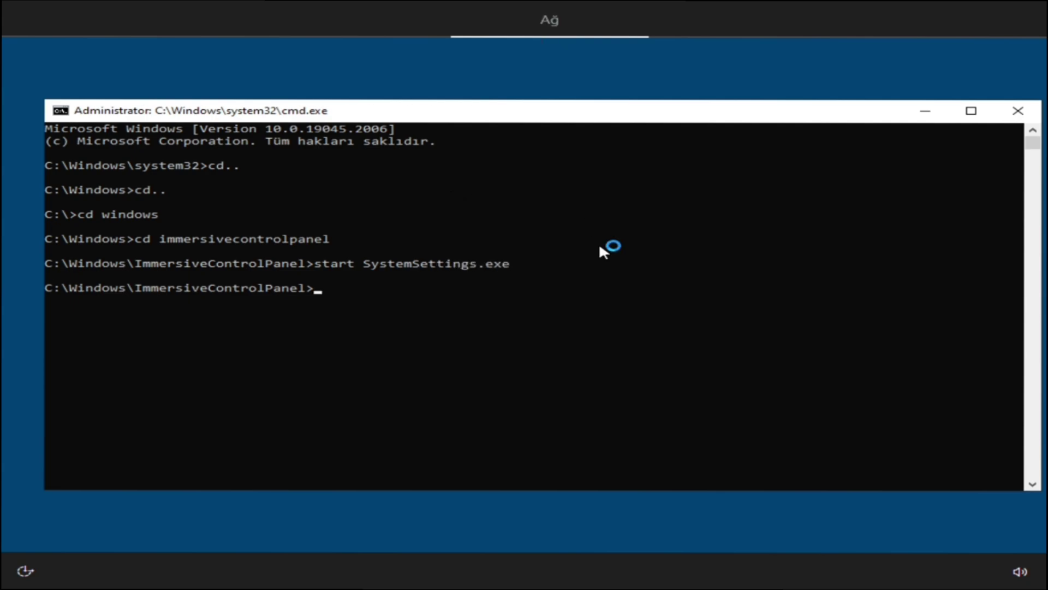
pyautogui.write('taskmgr')
pyautogui.press('Return')
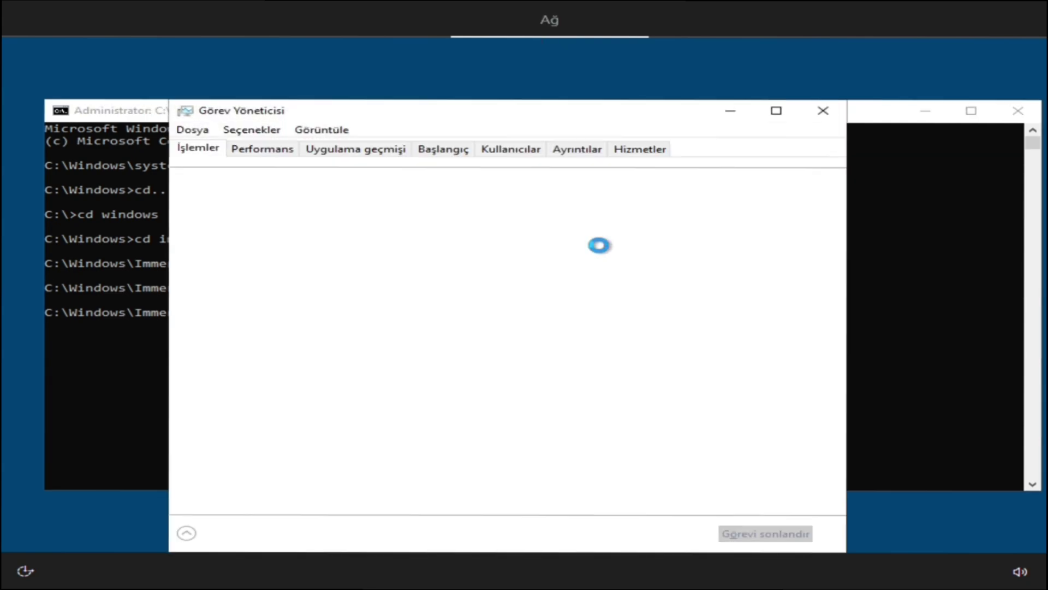
pyautogui.hotkey('alt', 'Tab')
pyautogui.hotkey('alt', 'Tab')
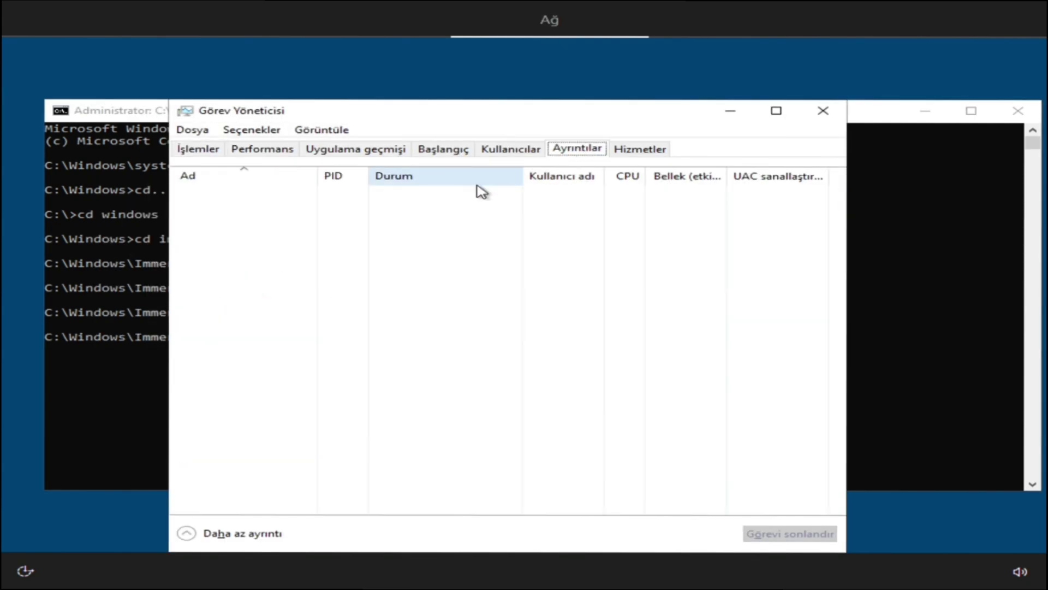
pyautogui.click(198, 147)
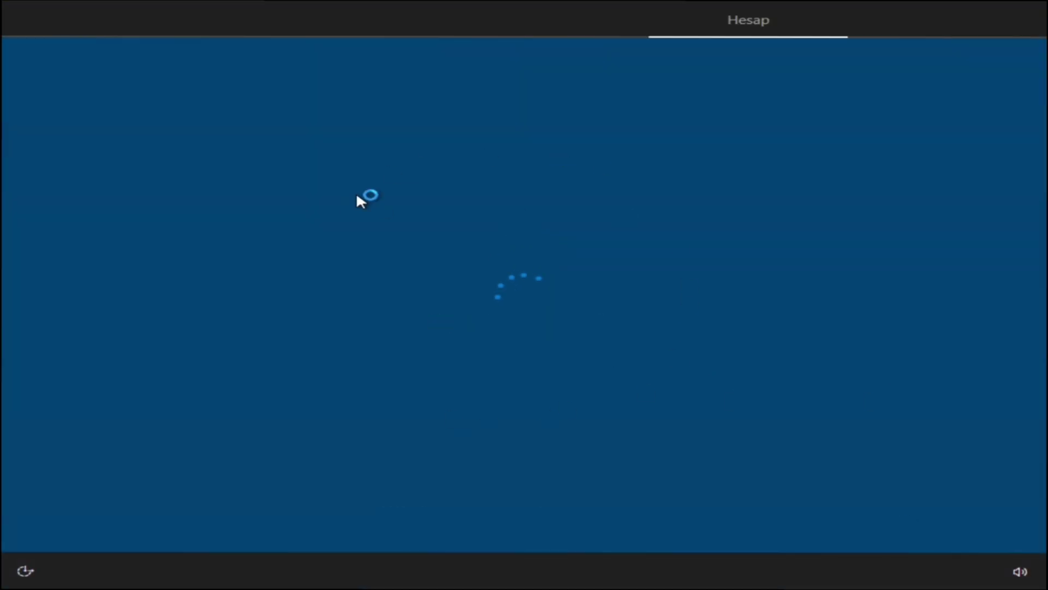
# - Continue offline, create a local account name and password, and accept the Edge and privacy pages
pyautogui.click(942, 513)
pyautogui.click(122, 524)
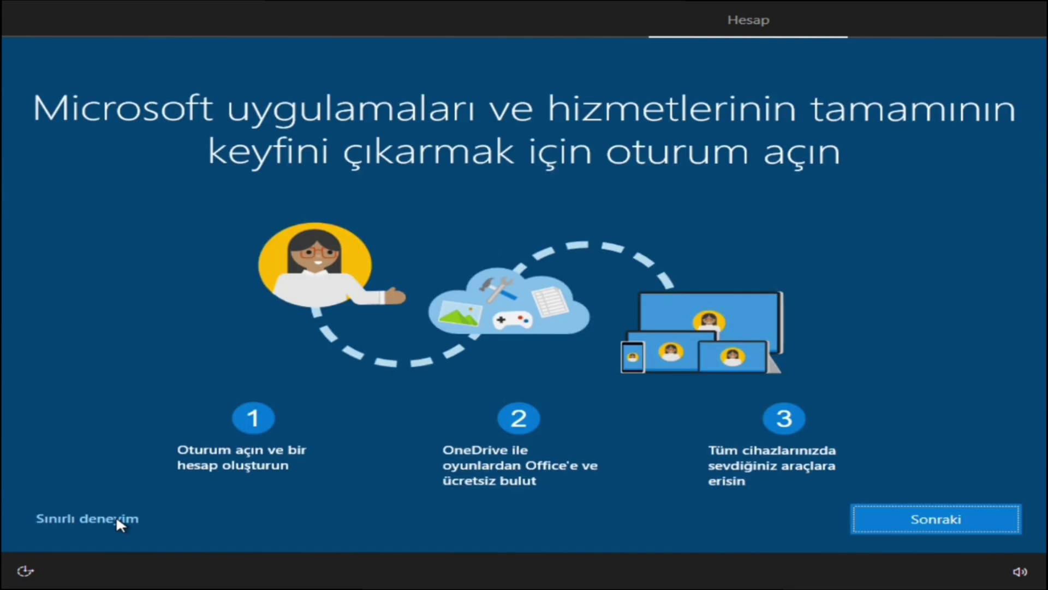
pyautogui.click(934, 517)
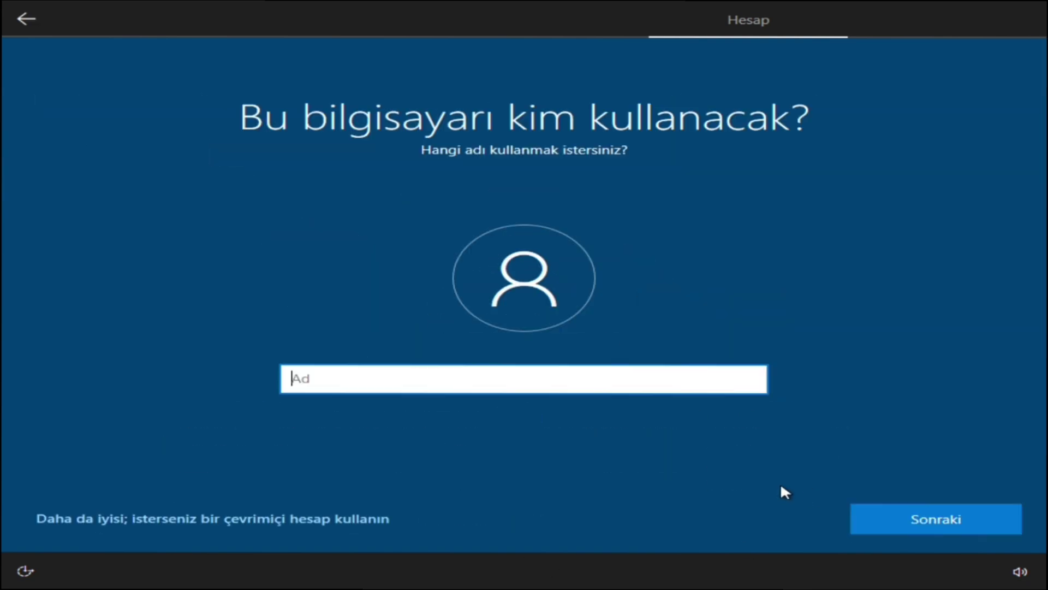
pyautogui.click(934, 517)
pyautogui.click(933, 517)
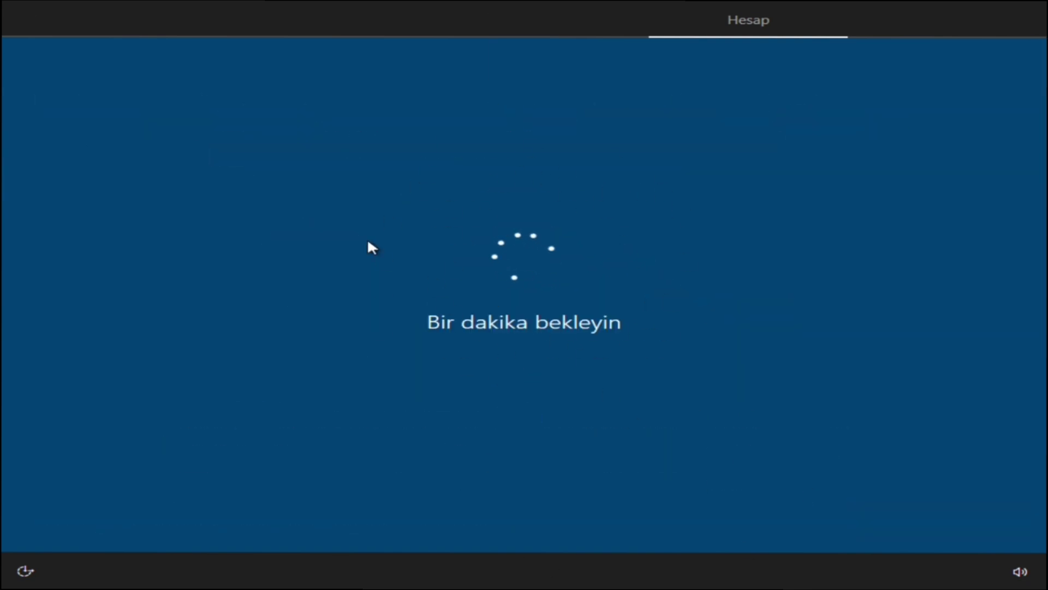
pyautogui.click(791, 518)
pyautogui.click(936, 517)
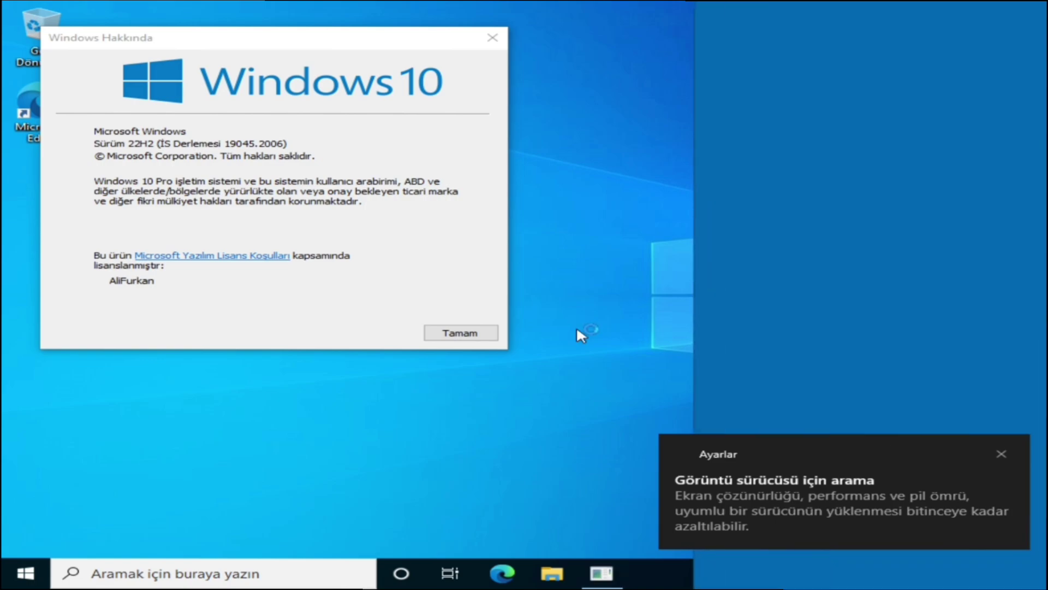
# - Close the About Windows (winver) dialog with Tamam
pyautogui.click(473, 249)
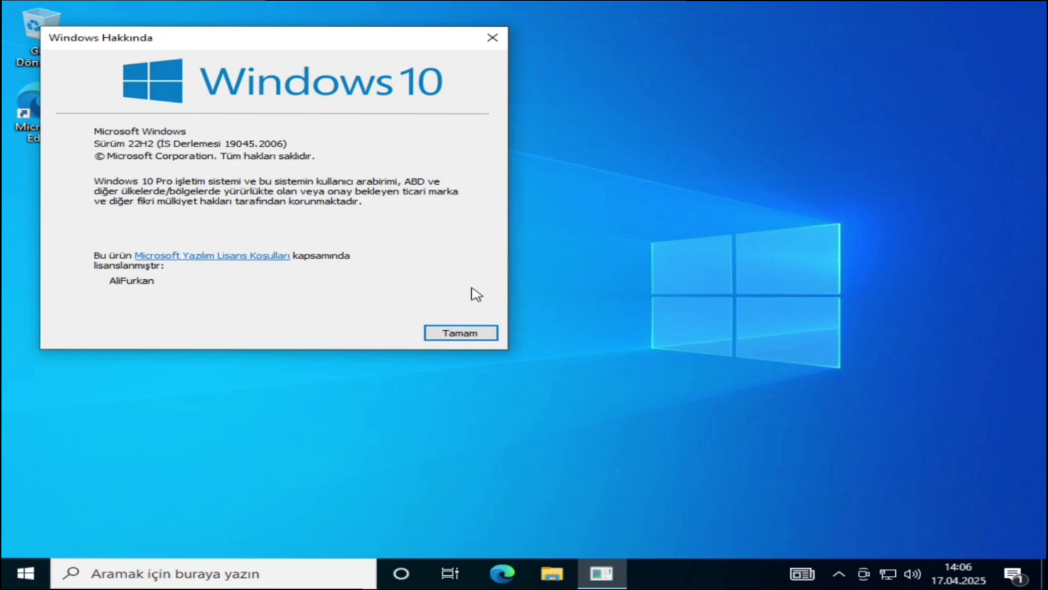
pyautogui.click(475, 333)
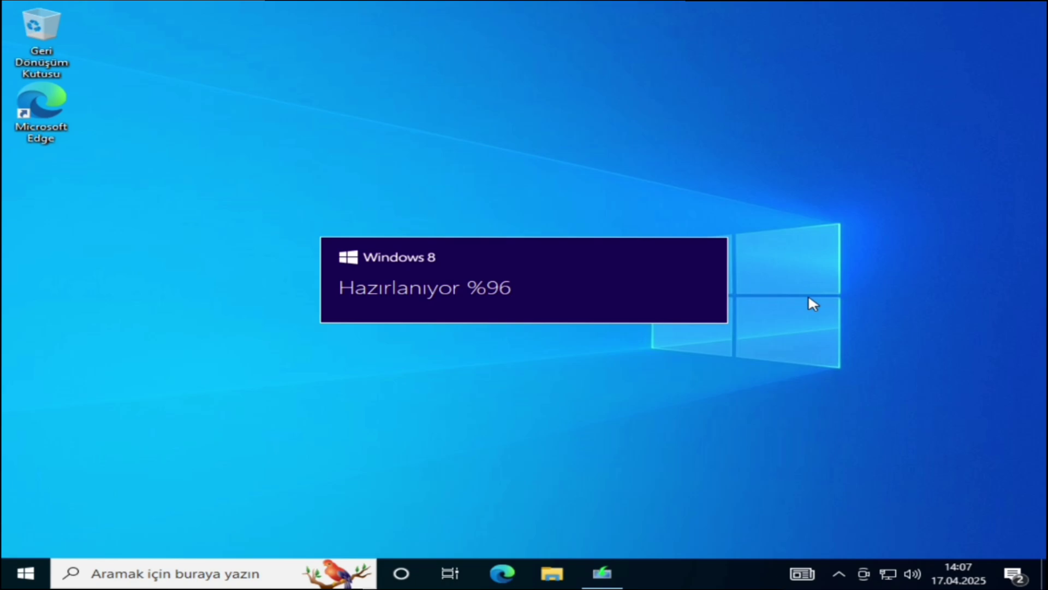
# - Decline setup updates, enter the product key, and dismiss the resulting setup error
pyautogui.rightClick(503, 572)
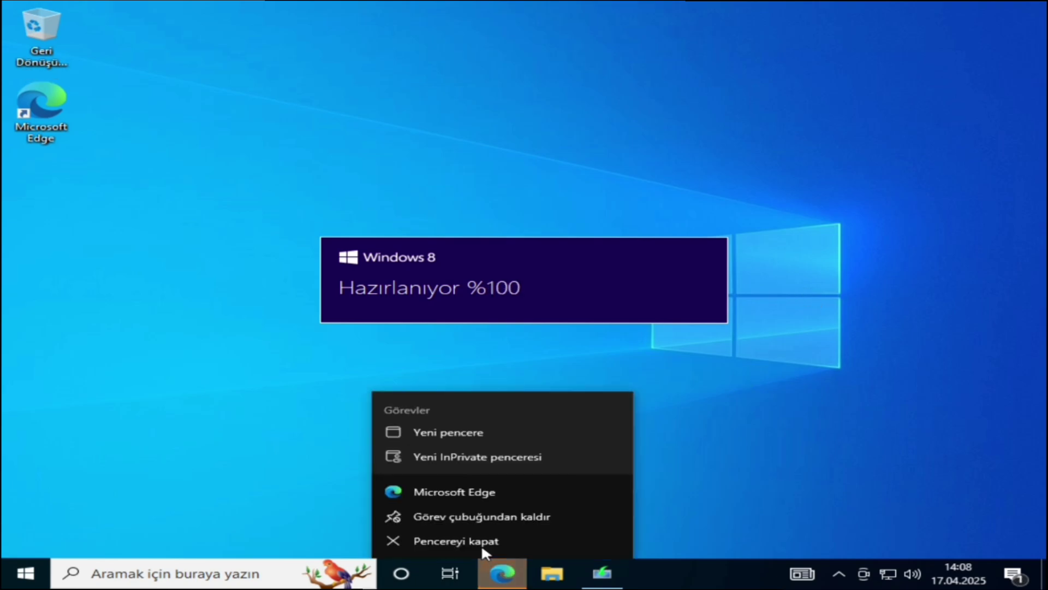
pyautogui.press('Down')
pyautogui.press('Return')
pyautogui.write('XHQ8N-C3MCJ-RQXB6-WCHYG-C9WKB')
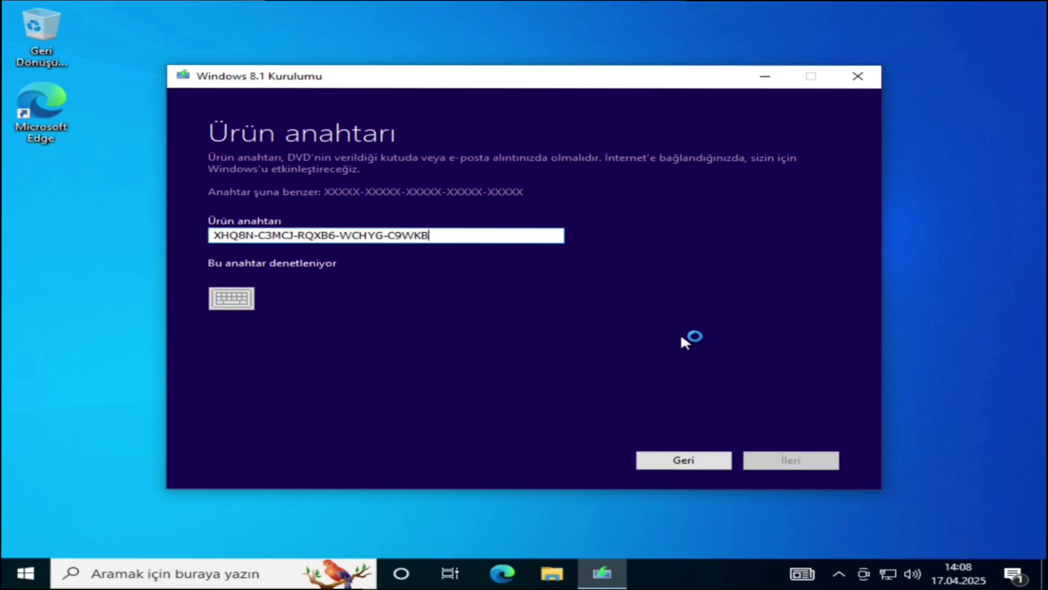
pyautogui.click(791, 460)
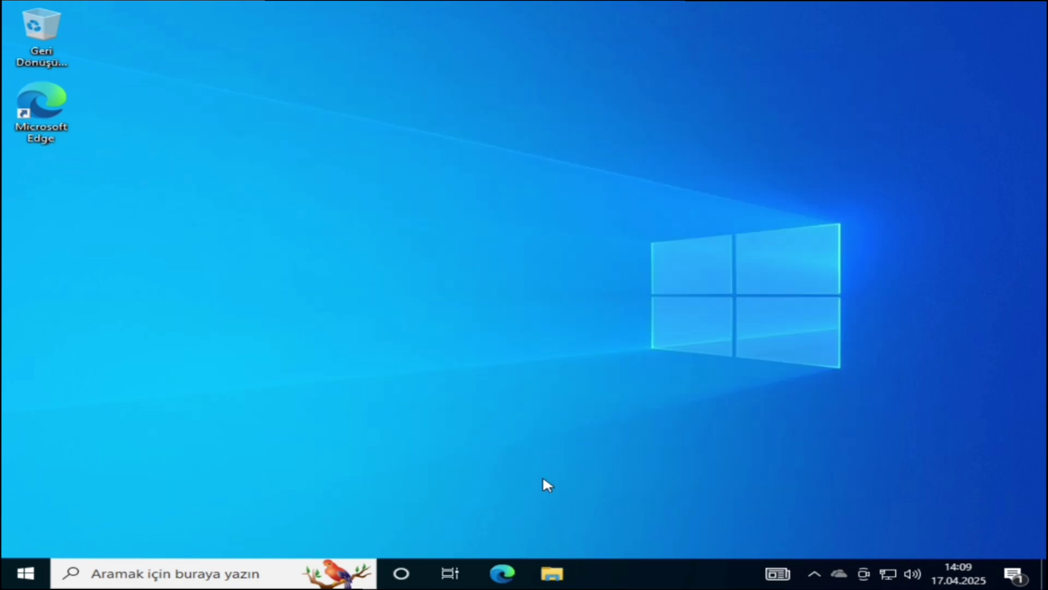
# - Run setup from the installation DVD drive as administrator
pyautogui.click(552, 573)
pyautogui.doubleClick(631, 365)
pyautogui.rightClick(359, 298)
pyautogui.click(389, 327)
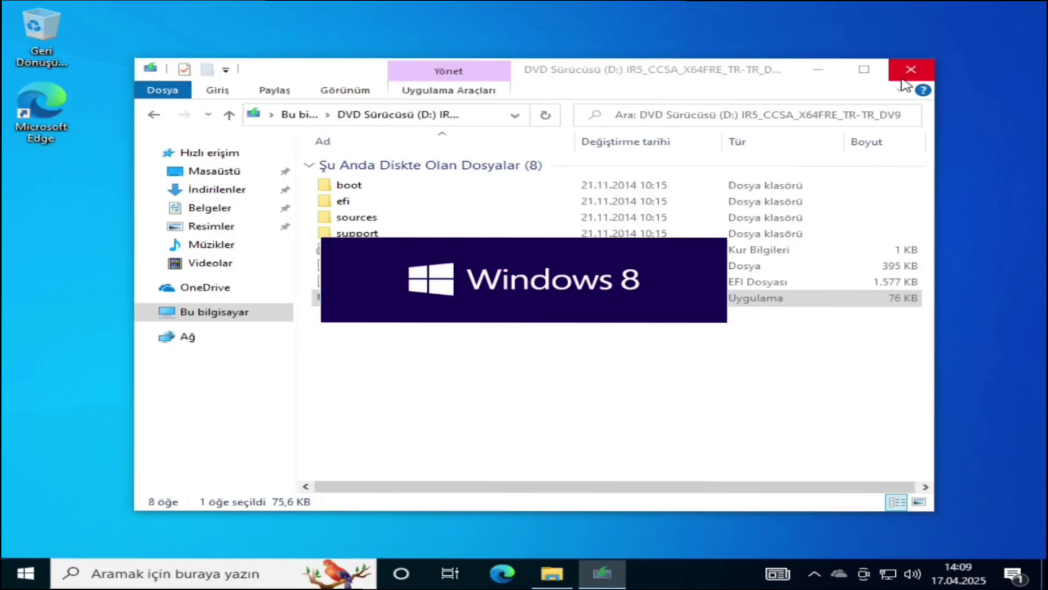
# - Decline updates, re-enter the product key, then launch setup from the DVD's sources folder
pyautogui.press('Down')
pyautogui.press('Return')
pyautogui.write('XHQ8N-C3MCJ-RQXB6-WCHYG-C9WKB')
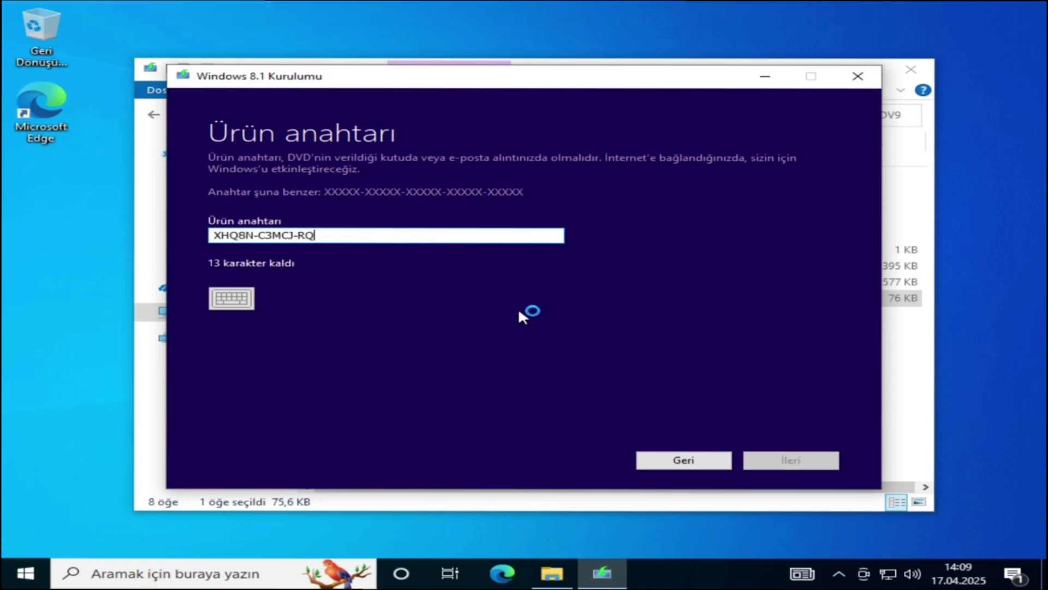
pyautogui.click(790, 460)
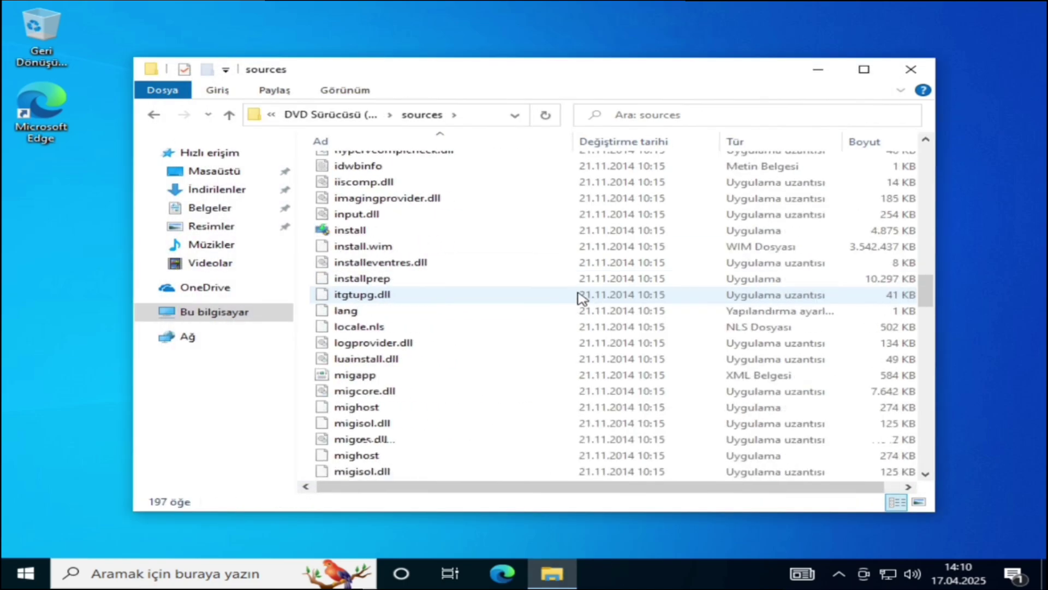
pyautogui.scroll(-15, 580, 298)
pyautogui.doubleClick(350, 237)
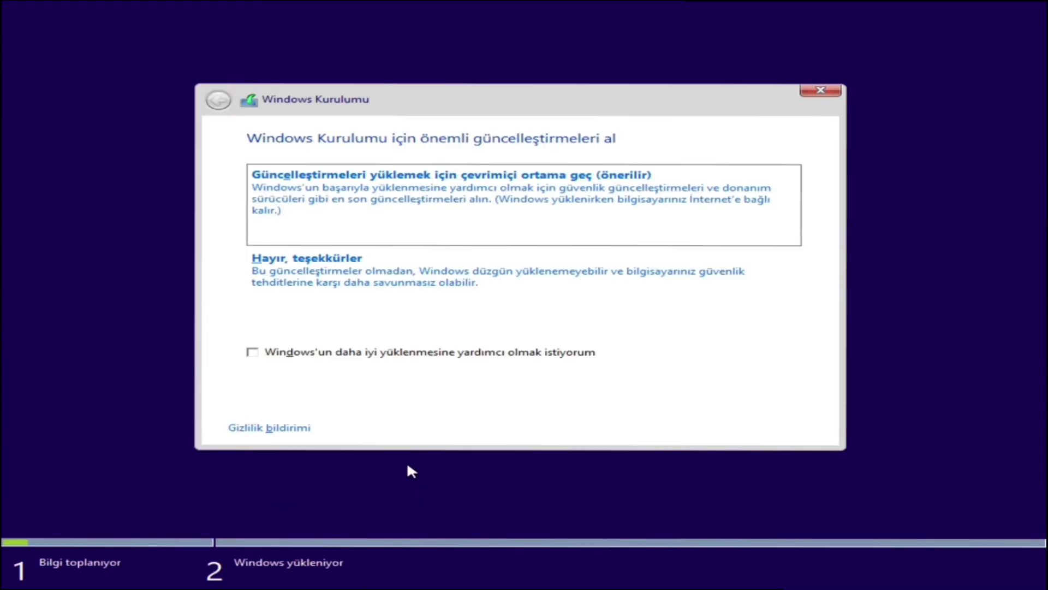
# - Allow online updates, enter the product key, choose Özel: Yalnızca Windows'u yükle and accept the partition
pyautogui.press('Return')
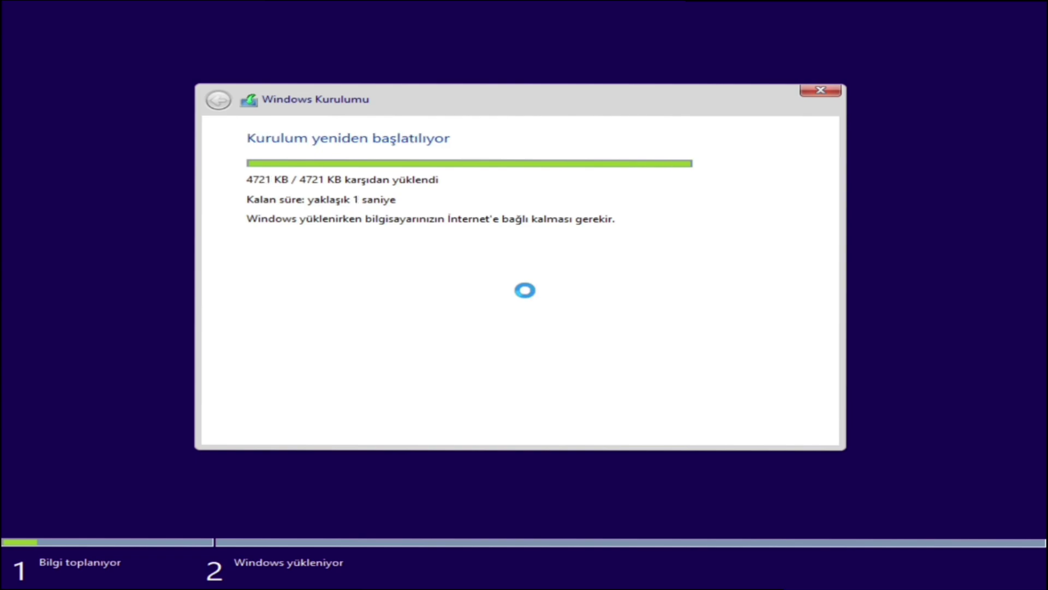
pyautogui.write('XHQ8NC3MCJ')
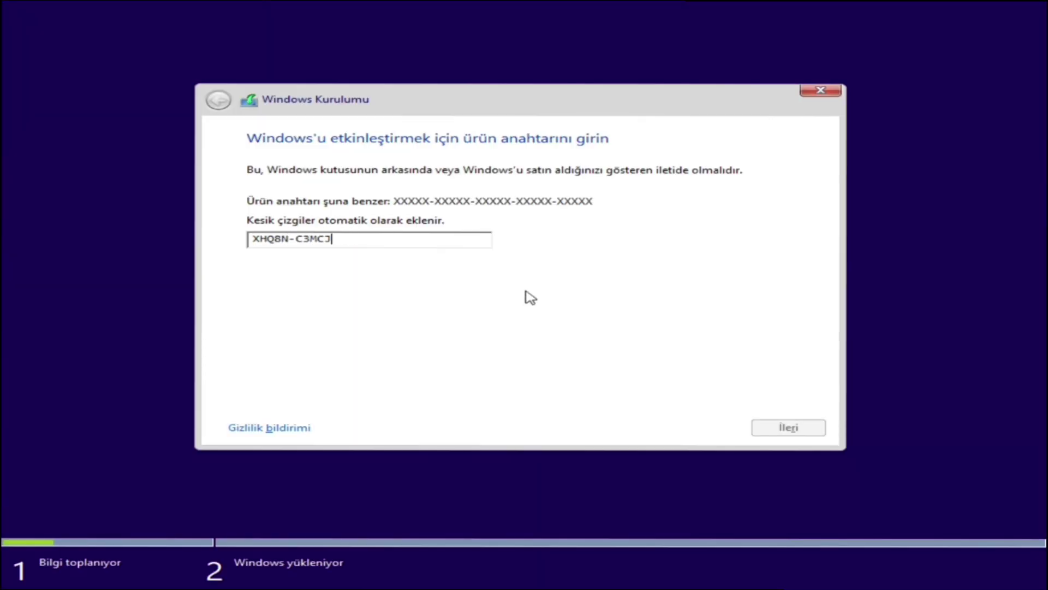
pyautogui.write('RQXB6WCHYGC9WKB')
pyautogui.press('Return')
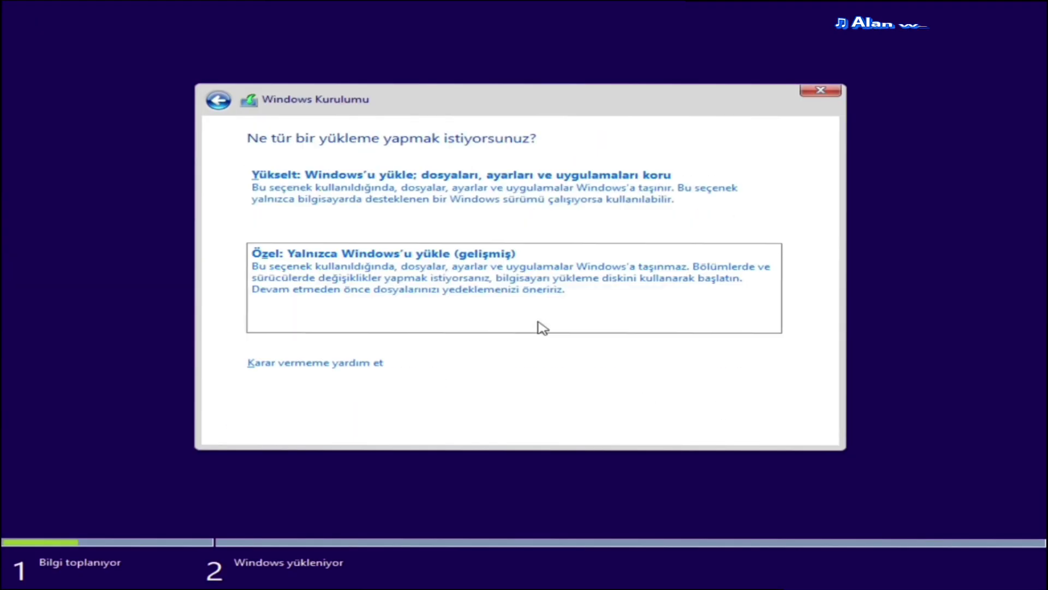
pyautogui.click(543, 328)
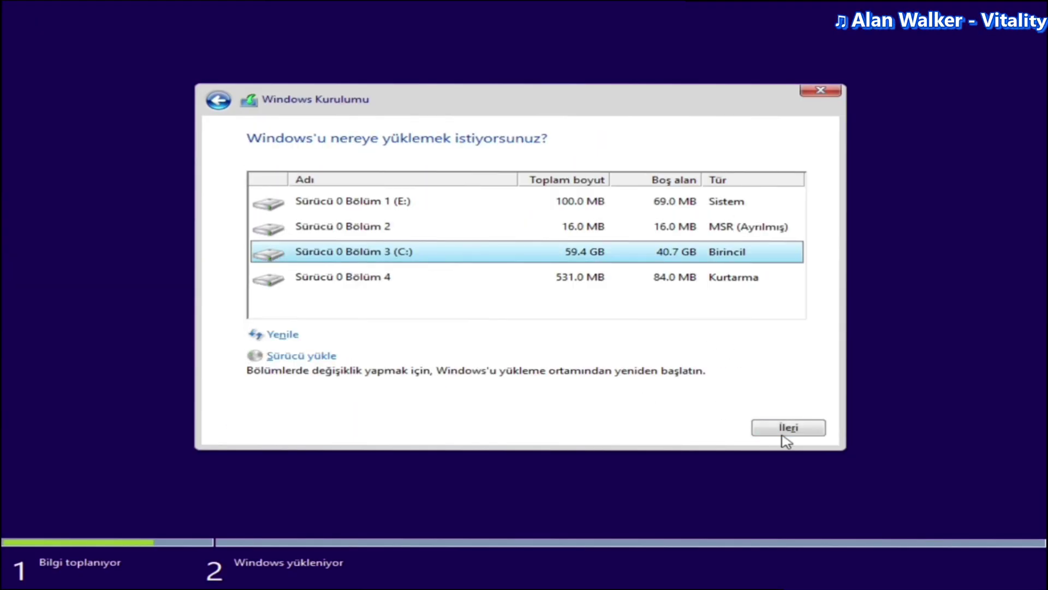
pyautogui.click(784, 434)
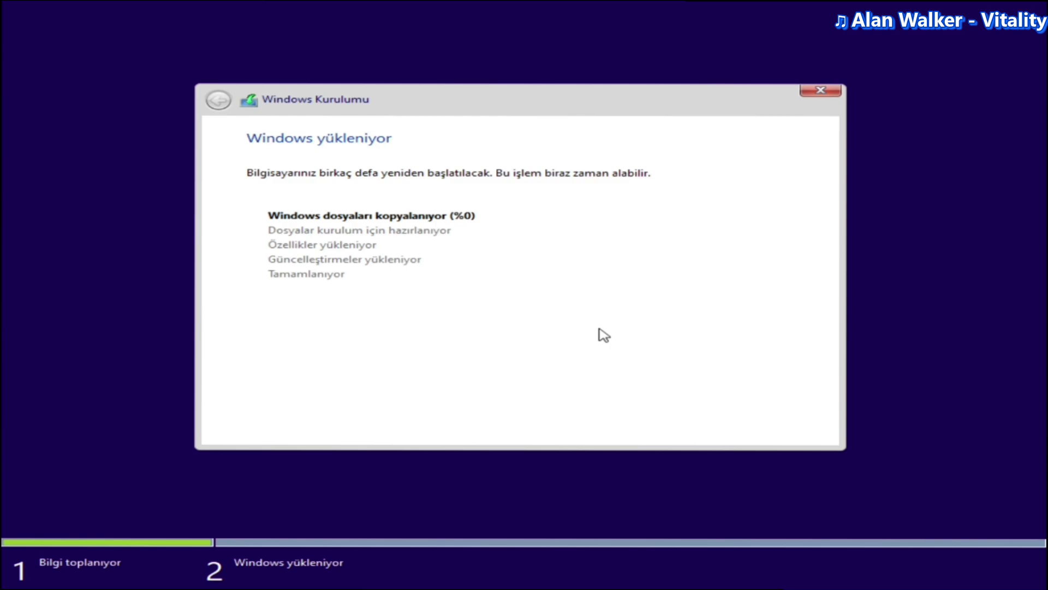
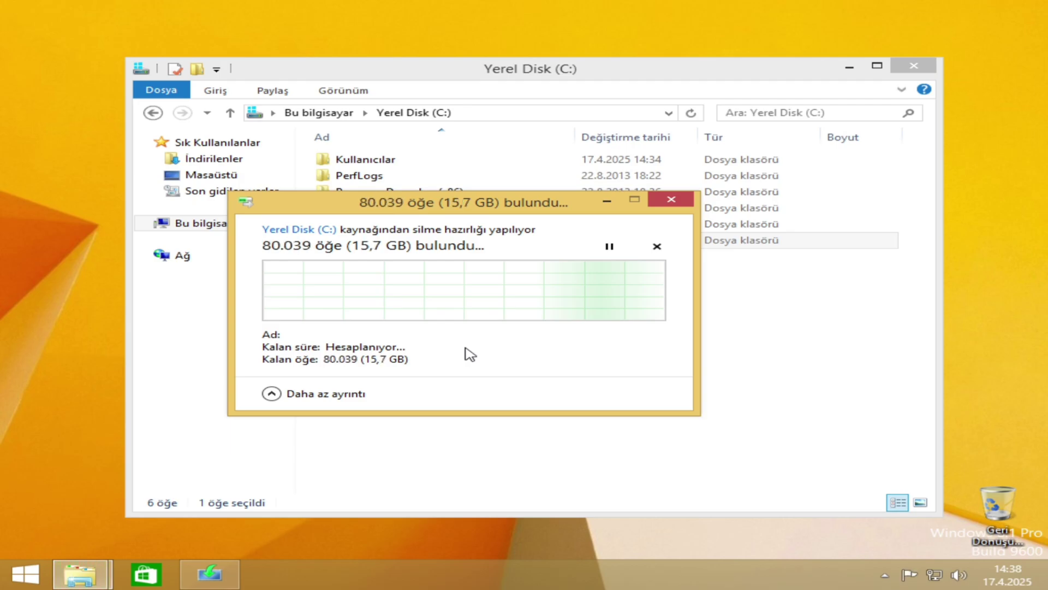
# - Switch windows toward Windows 8 Setup while the Windows.old deletion keeps running
pyautogui.hotkey('alt', 'Tab')
pyautogui.press('Tab')
pyautogui.press('Tab')
pyautogui.press('Tab')
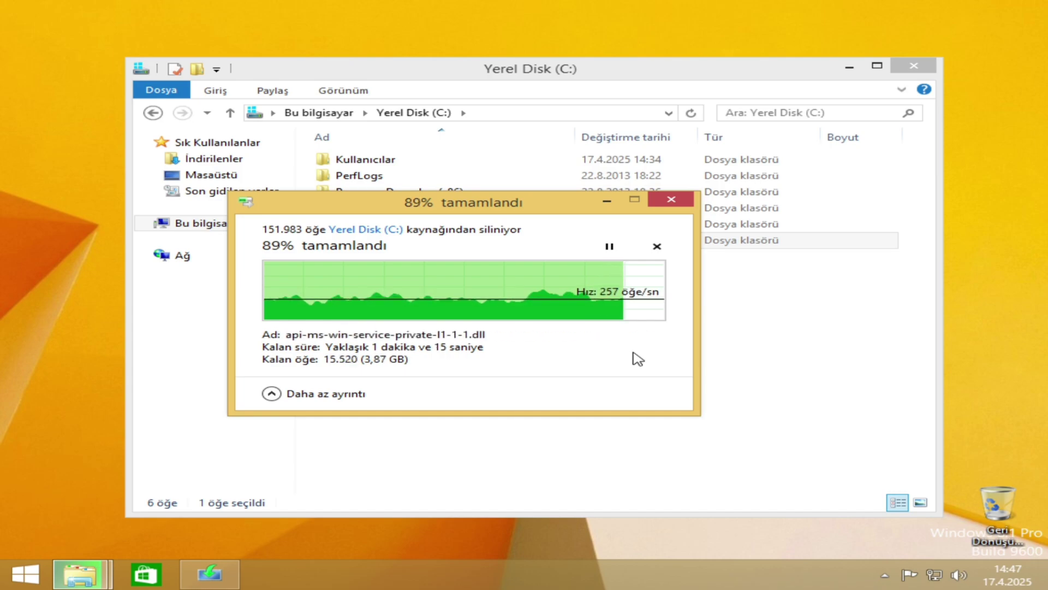
# - Confirm deleting all remaining Windows.old items with 'Do this for all items', then return to Setup
pyautogui.click(268, 345)
pyautogui.click(410, 368)
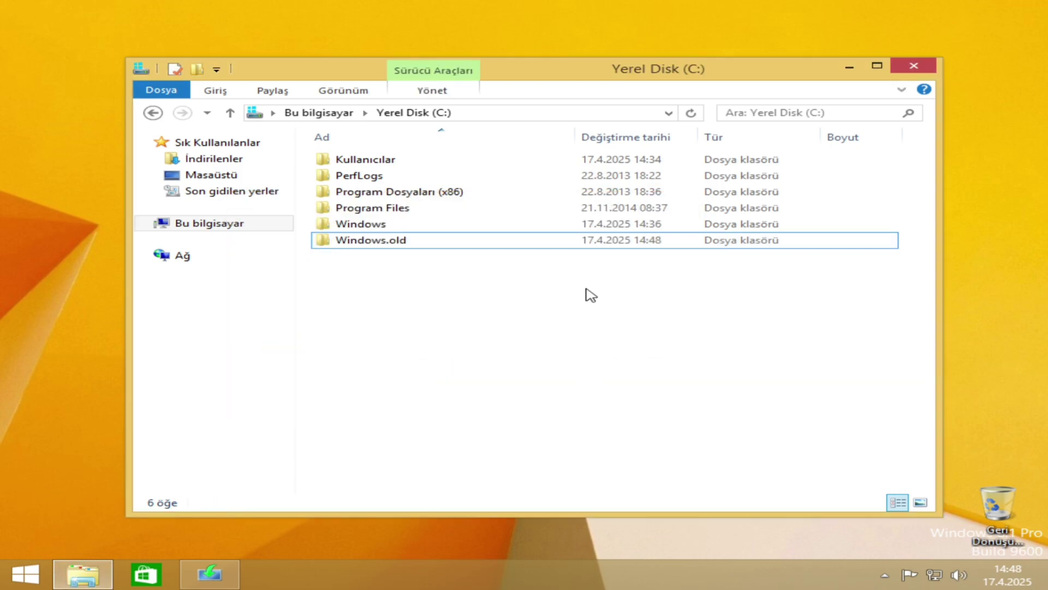
pyautogui.click(470, 243)
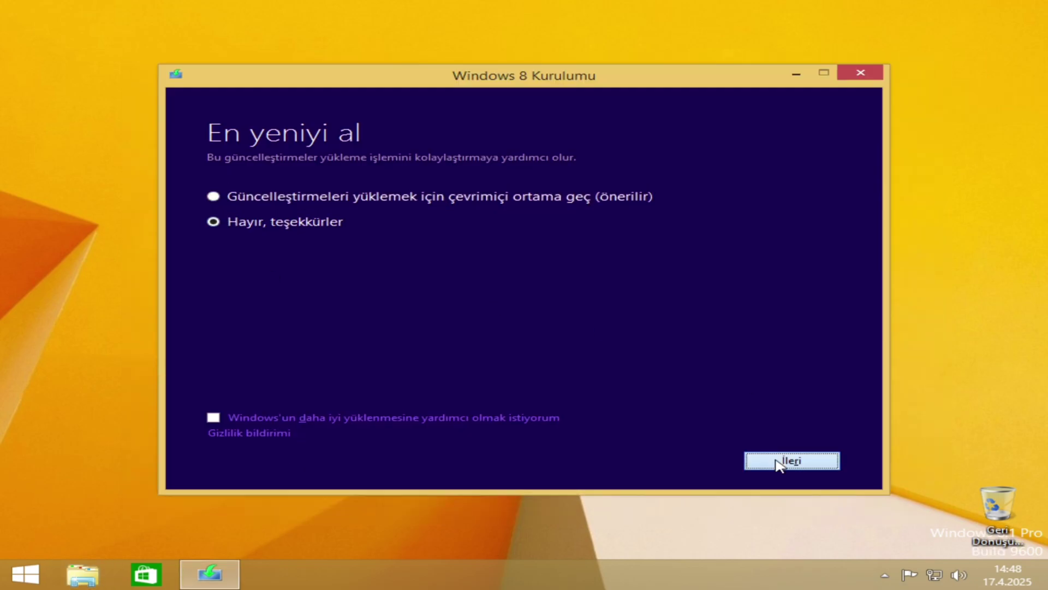
# - Skip online updates, enter the product key, and start the Windows 8 installation
pyautogui.click(792, 460)
pyautogui.write('XKY4K-2NRWR-8F6P2-448RF-CRYQH')
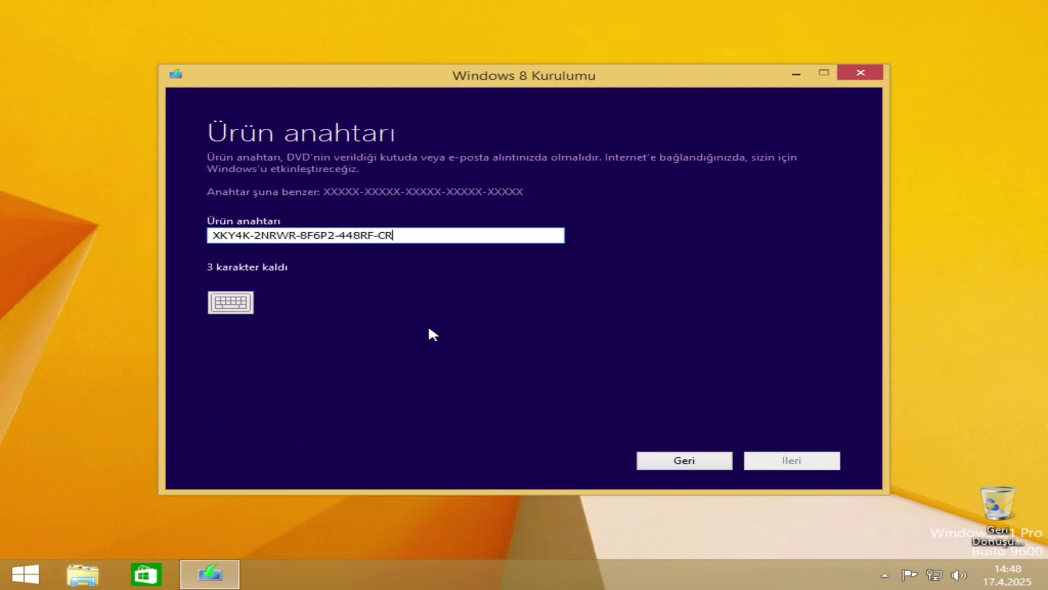
pyautogui.click(814, 460)
pyautogui.click(778, 462)
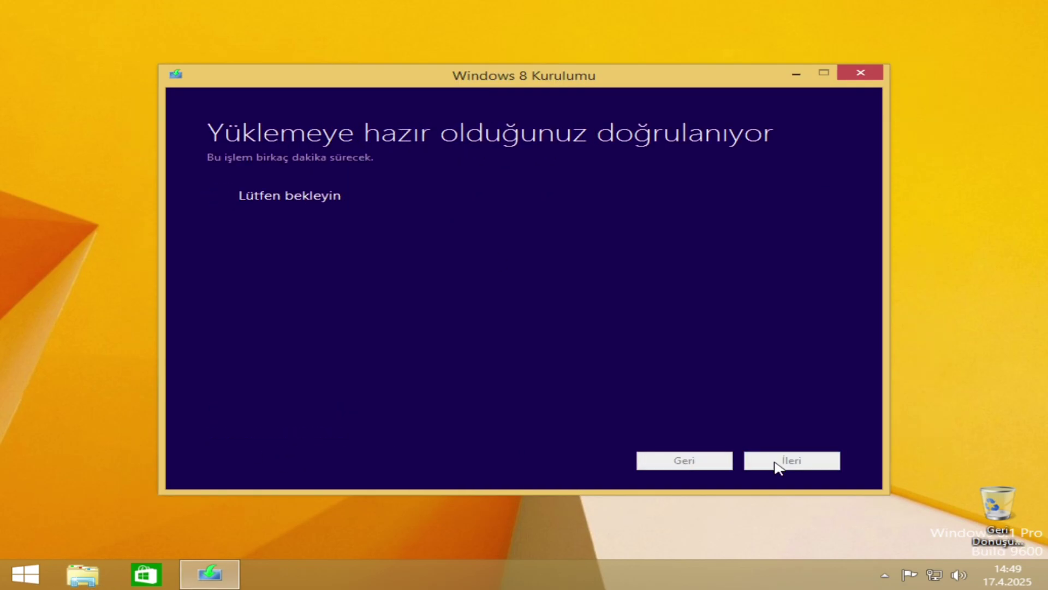
pyautogui.click(792, 460)
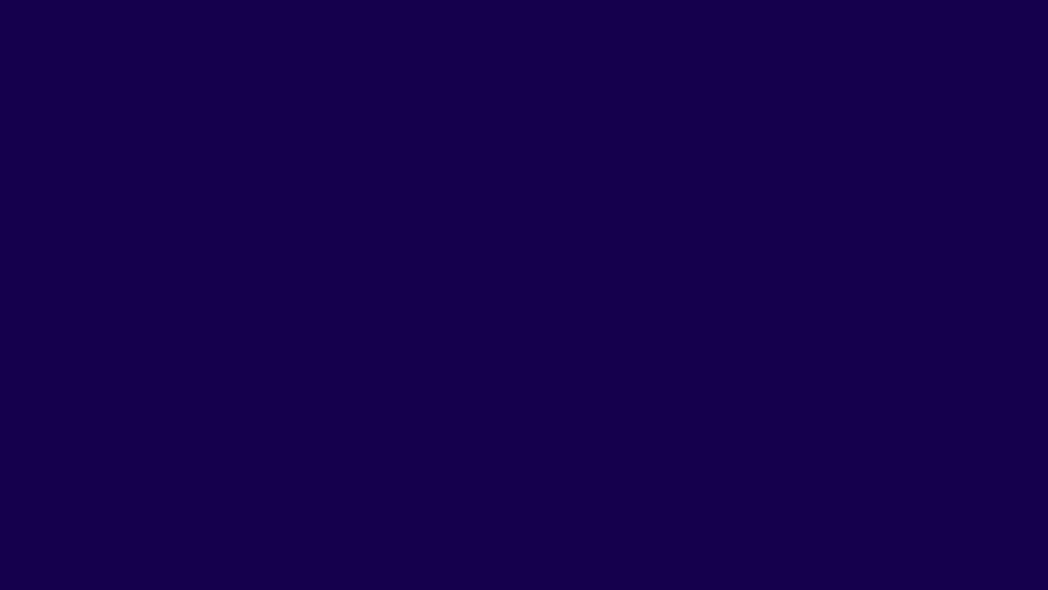
# - After the restart, accept the language settings and submit the product key again
pyautogui.click(783, 452)
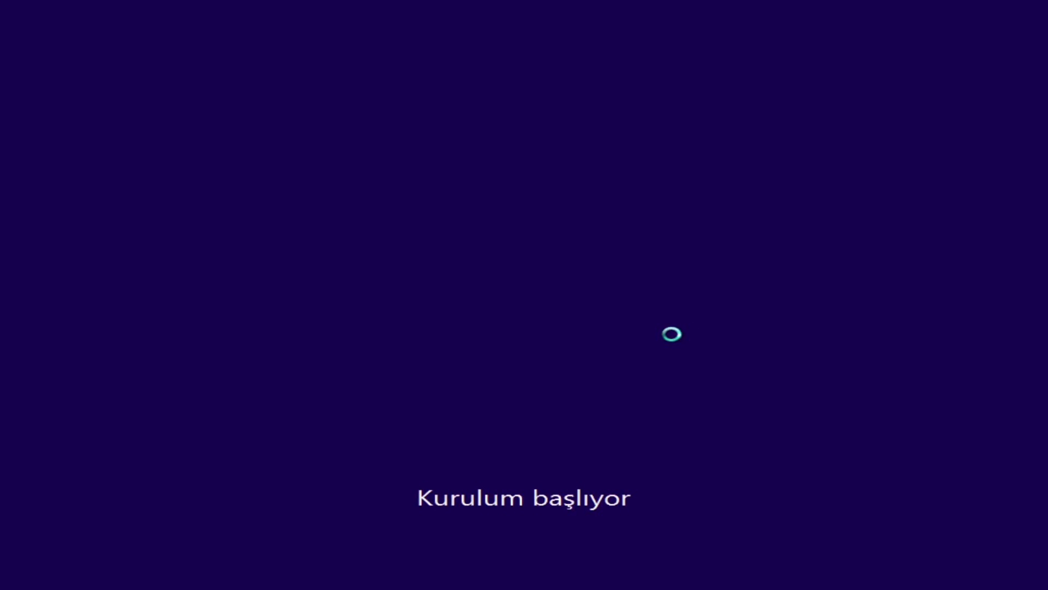
pyautogui.write('XK')
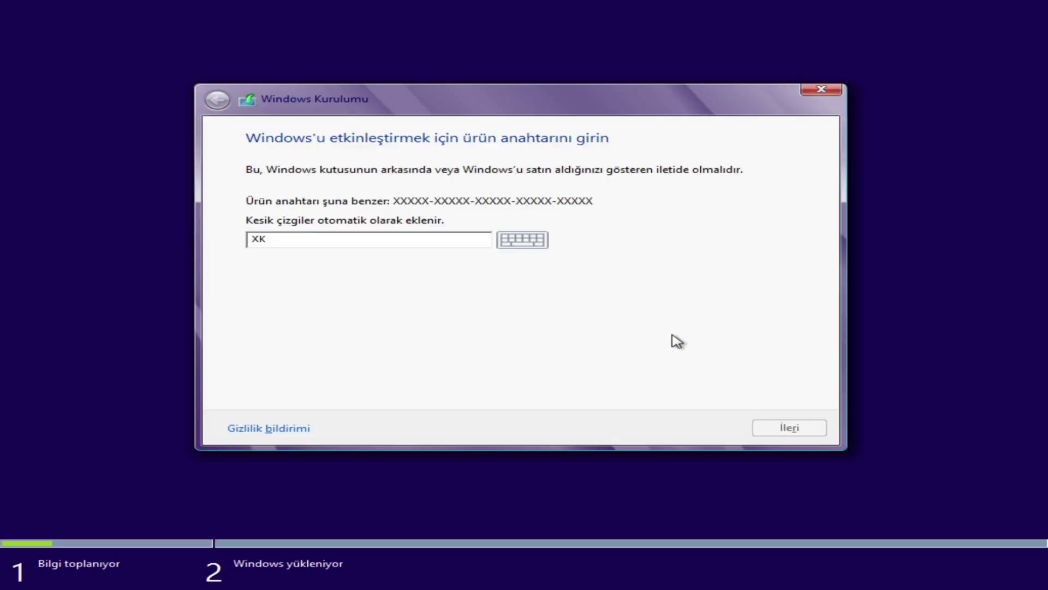
pyautogui.write('Y4K-2NRWR-8F6P2-448RF-CRYQH')
pyautogui.press('Return')
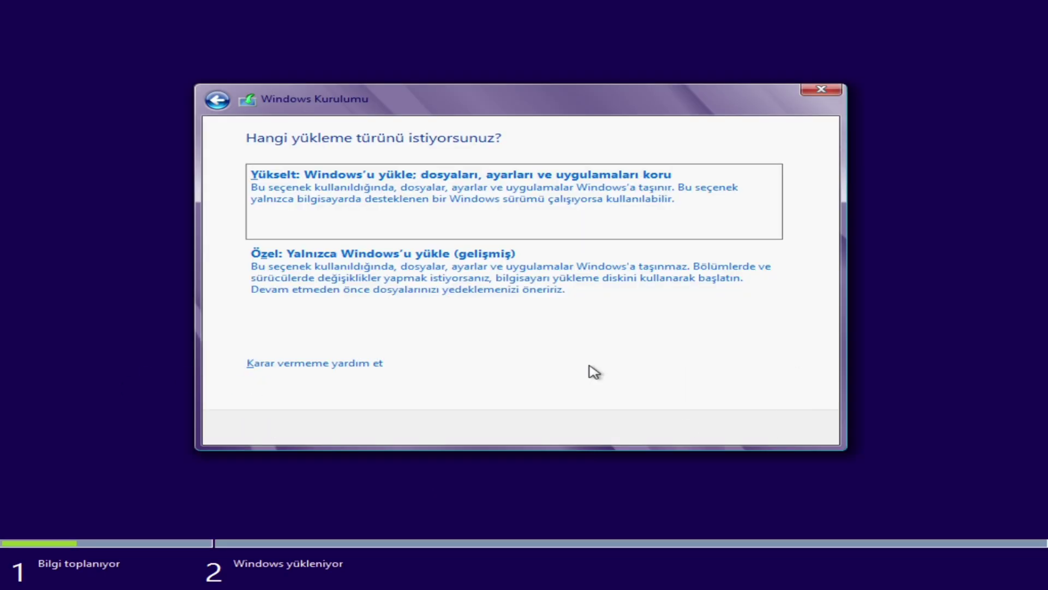
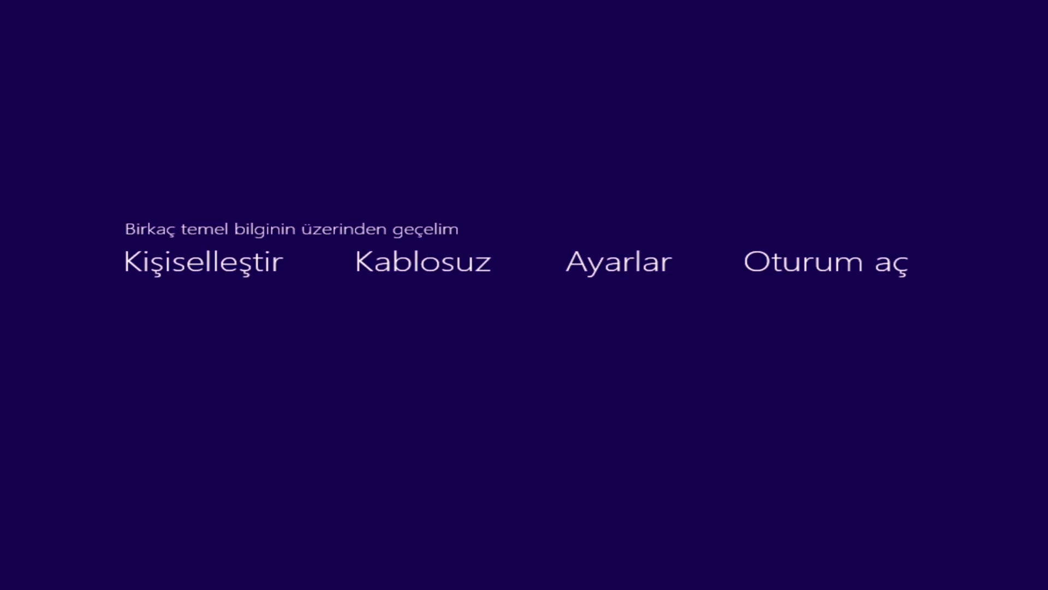
# - Finish Windows 8 setup with the blue colour scheme and the user's chosen PC name
pyautogui.click(662, 164)
pyautogui.press('Tab')
pyautogui.write('AliFurkan-PC')
pyautogui.press('Return')
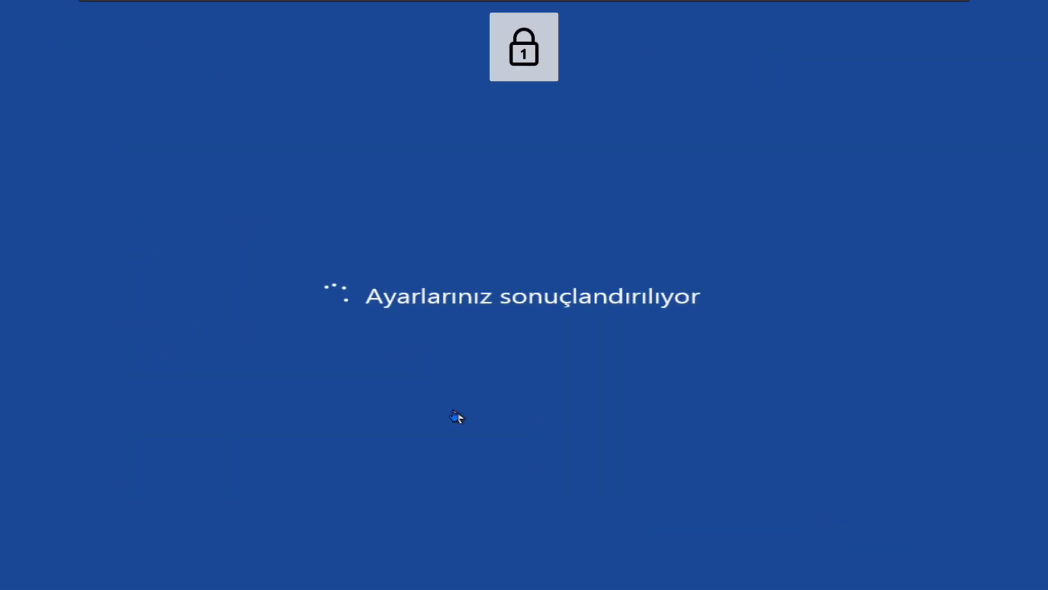
pyautogui.click(178, 6)
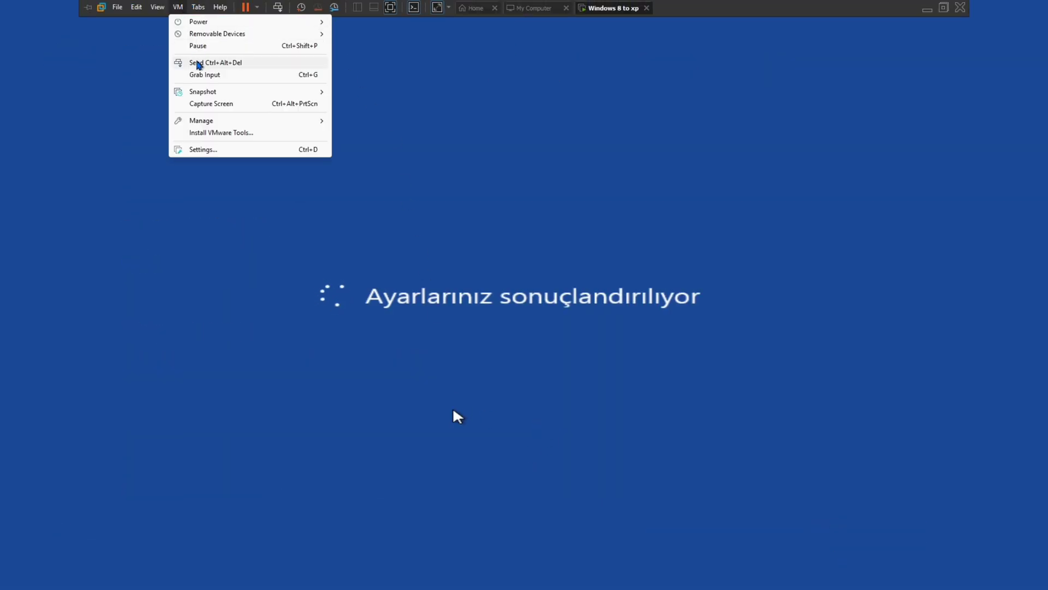
pyautogui.press('Escape')
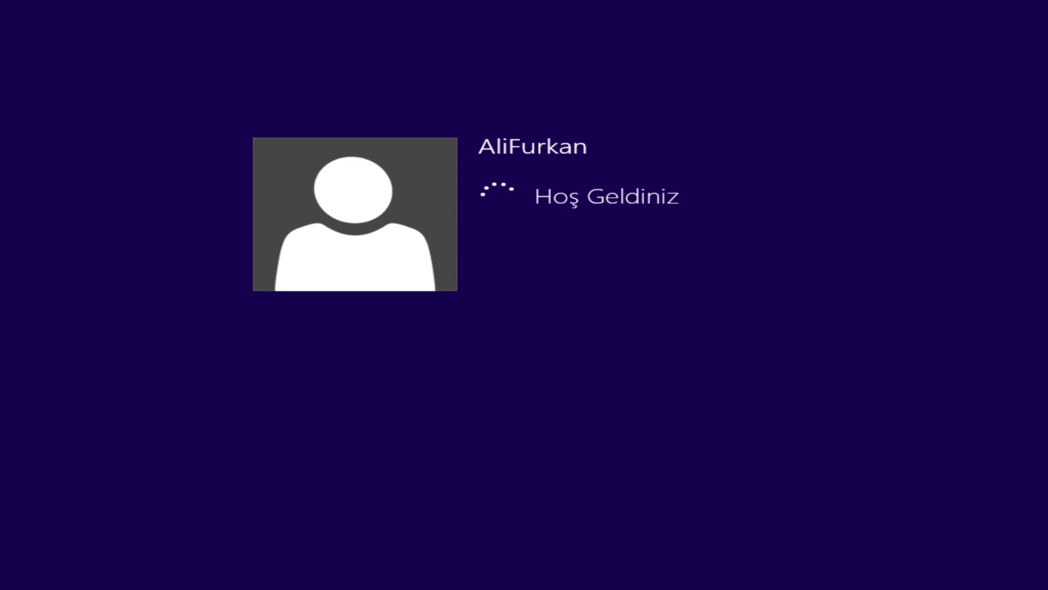
# - Check with winver that the guest is Windows 8 Pro version 6.2 build 9200
pyautogui.press('super')
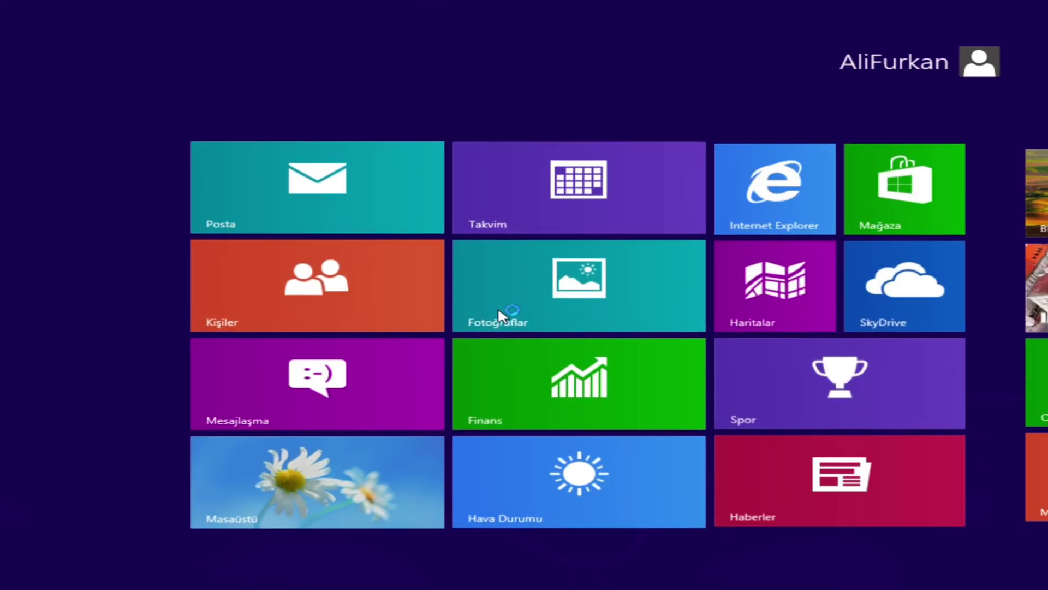
pyautogui.click(254, 514)
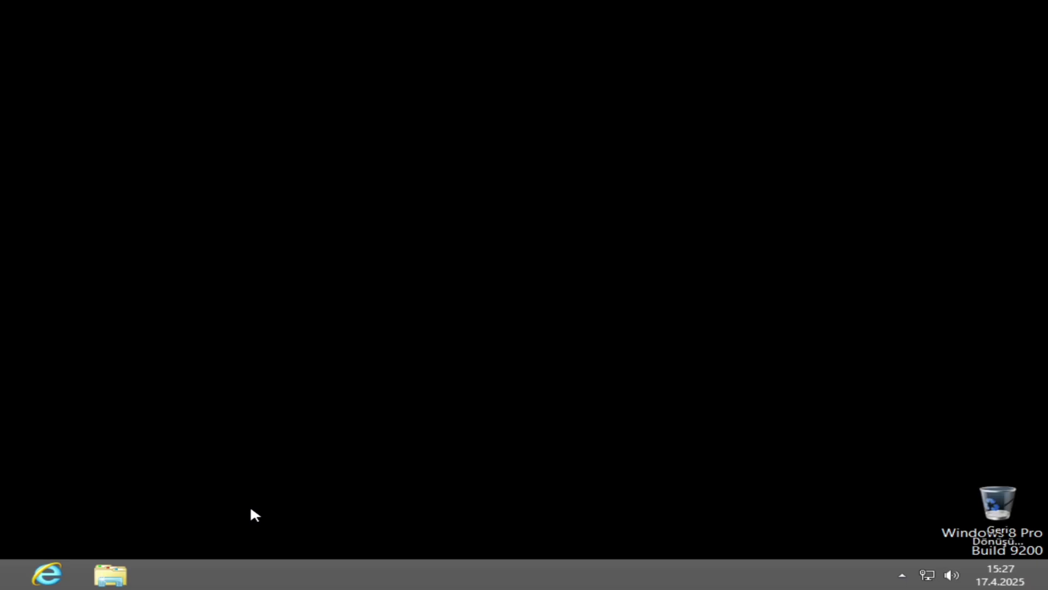
pyautogui.press('super+r')
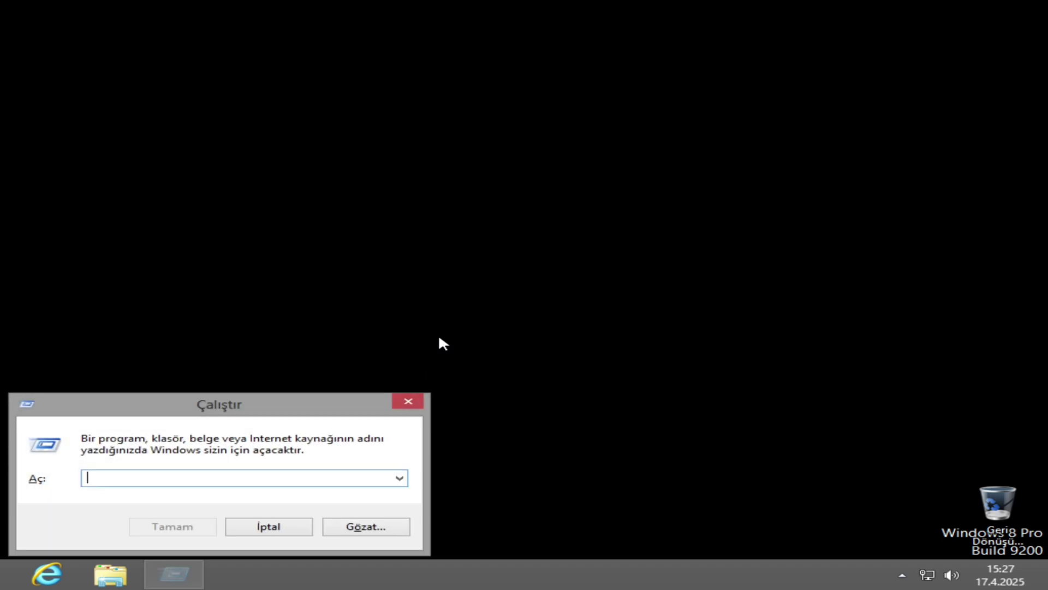
pyautogui.write('winver')
pyautogui.press('Return')
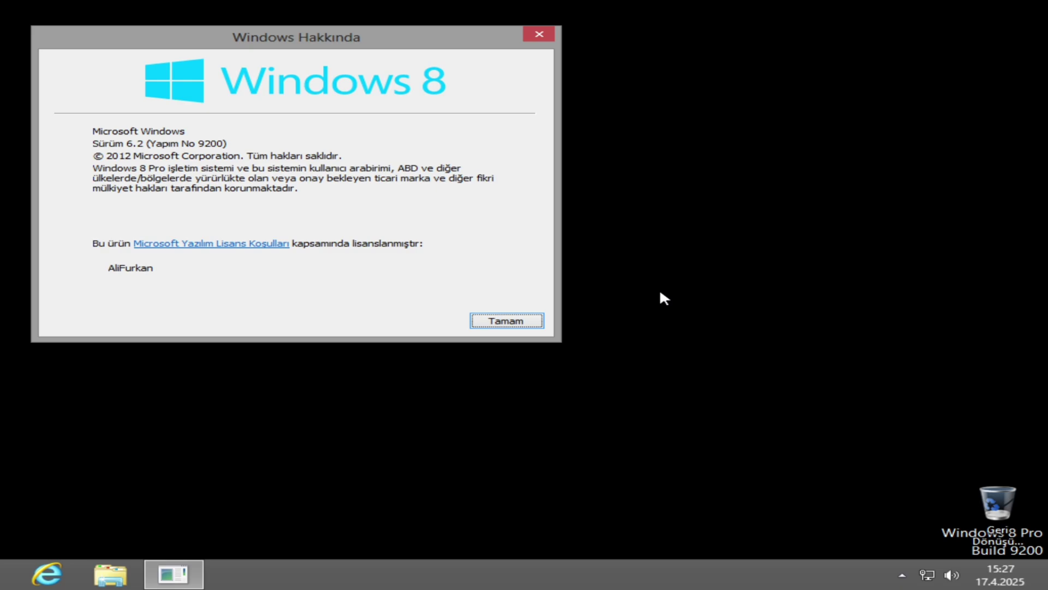
pyautogui.press('Return')
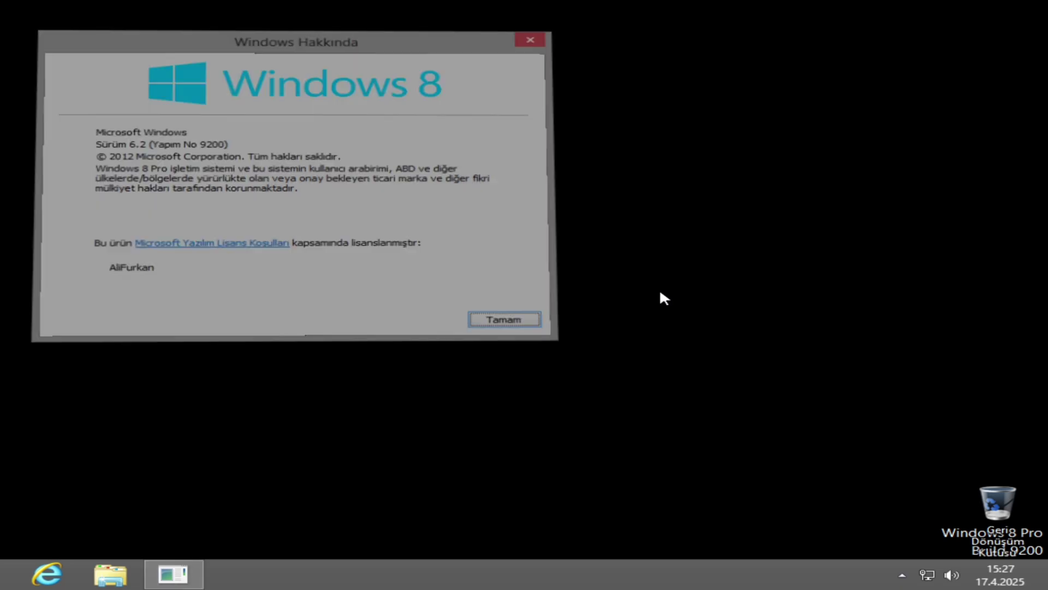
# - Restart the Windows 8 guest from the Settings charm's power options
pyautogui.press('super')
pyautogui.moveTo(1015, 463)
pyautogui.click(1004, 443)
pyautogui.click(868, 474)
pyautogui.click(865, 433)
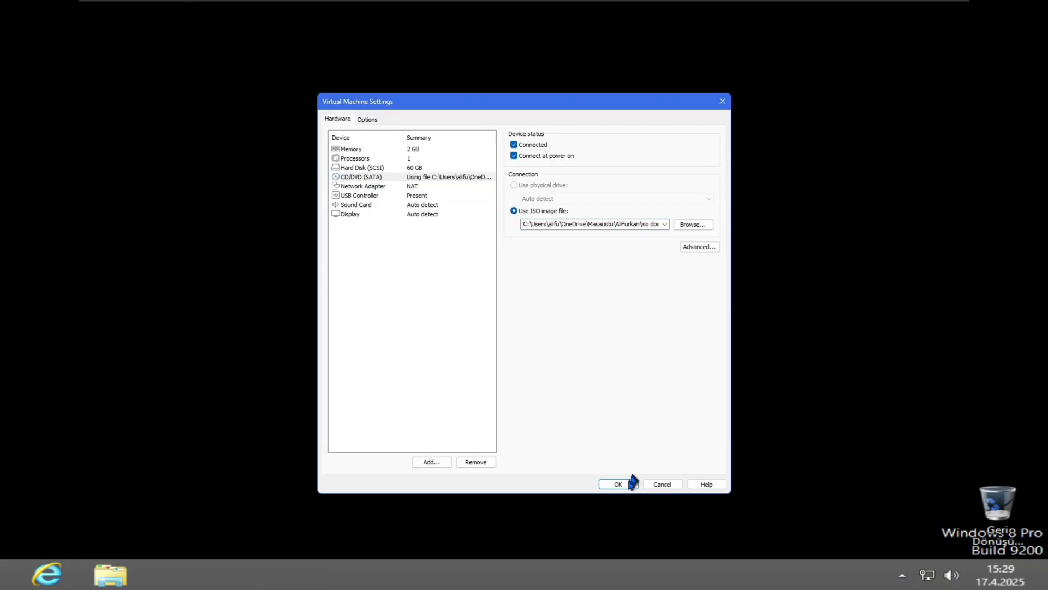
# - Load the Windows 7 disc image, run setup from the DVD, and install onto Disk 0 Partition 2 (C:)
pyautogui.click(617, 483)
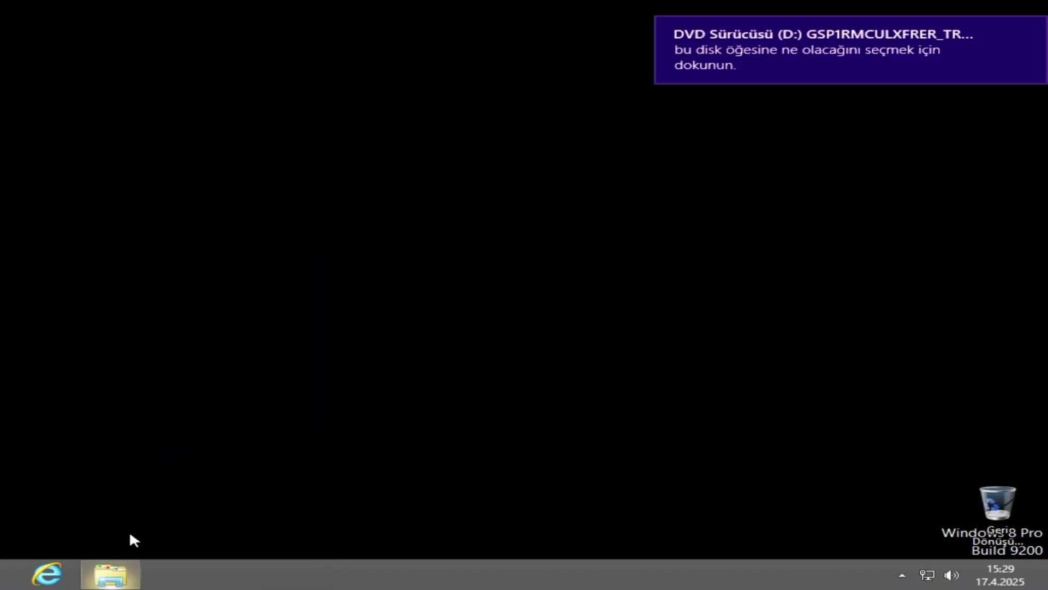
pyautogui.click(706, 64)
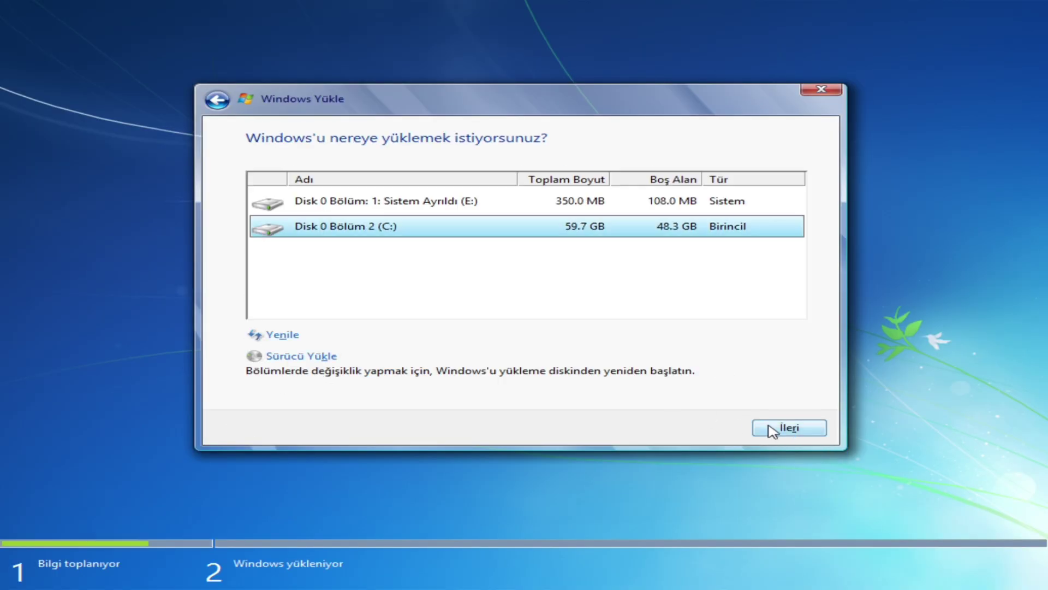
pyautogui.click(789, 428)
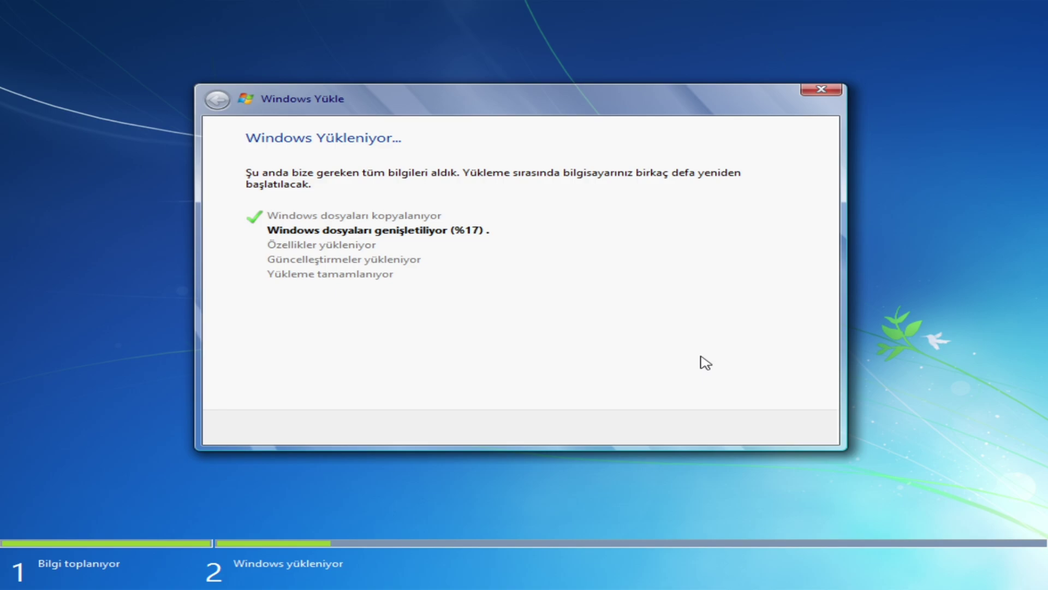
pyautogui.hotkey('alt', 'Tab')
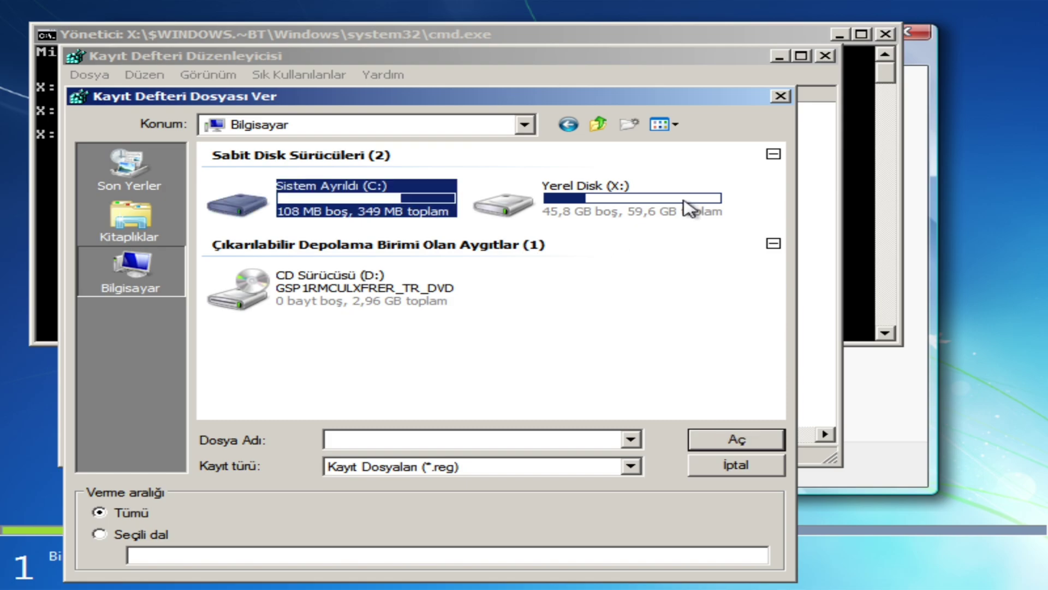
pyautogui.doubleClick(686, 205)
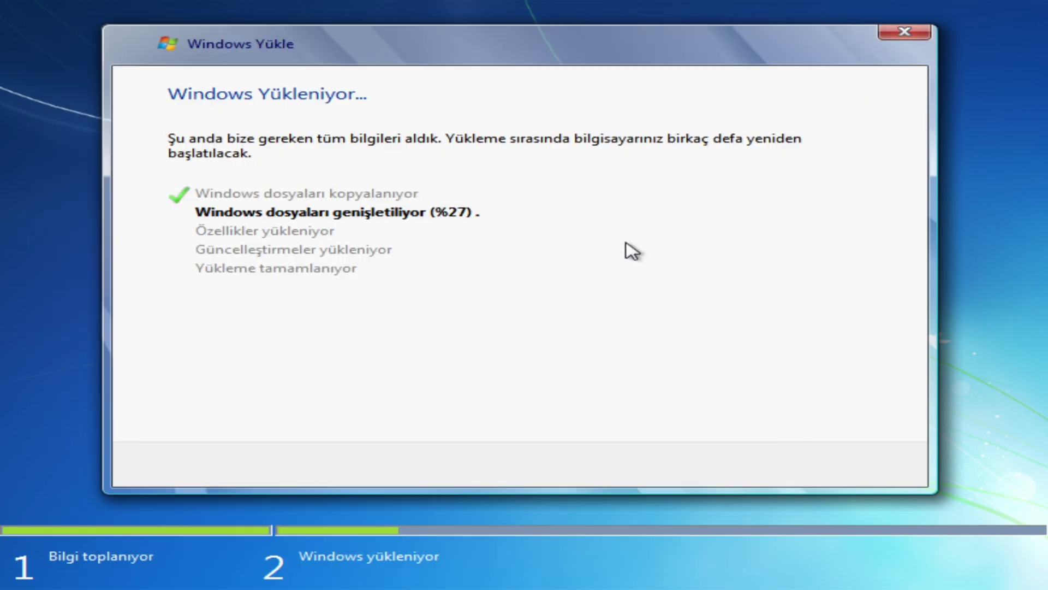
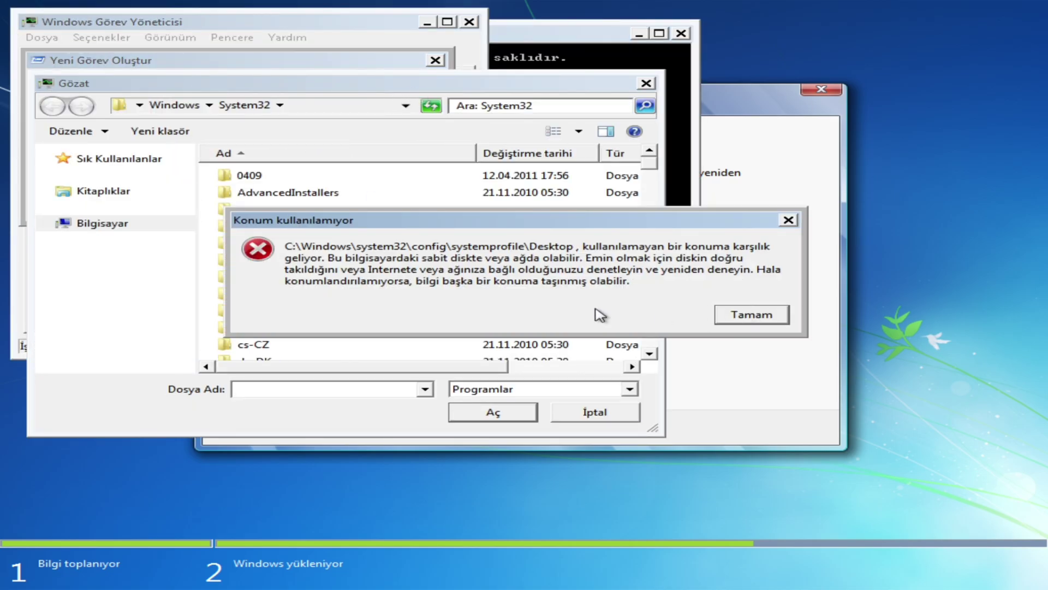
# - Dismiss the unavailable-location error and close the Gözat browser and remaining task windows
pyautogui.press('Return')
pyautogui.press('BackSpace')
pyautogui.press('BackSpace')
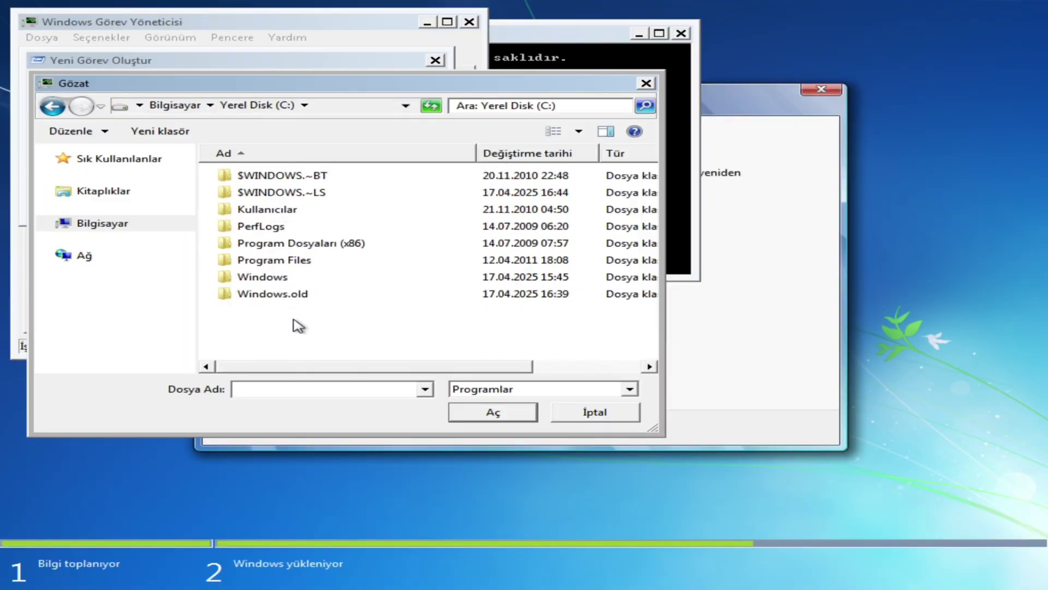
pyautogui.click(590, 418)
pyautogui.click(307, 196)
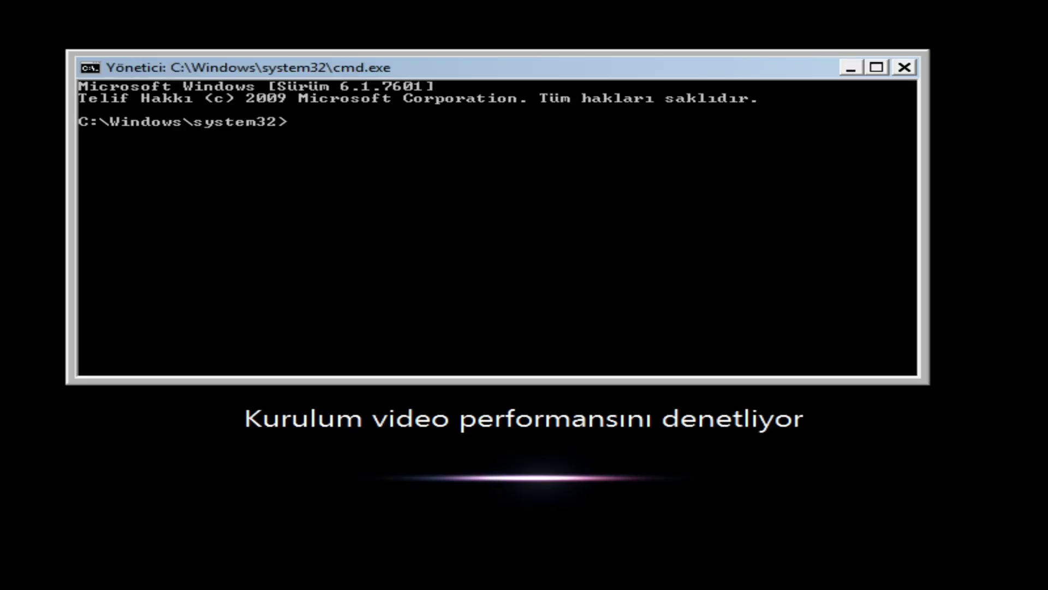
# - Enter the text 'echo windows 7!!!' while the Windows 7 guest boots to its desktop
pyautogui.write('echo windows 7!!!')
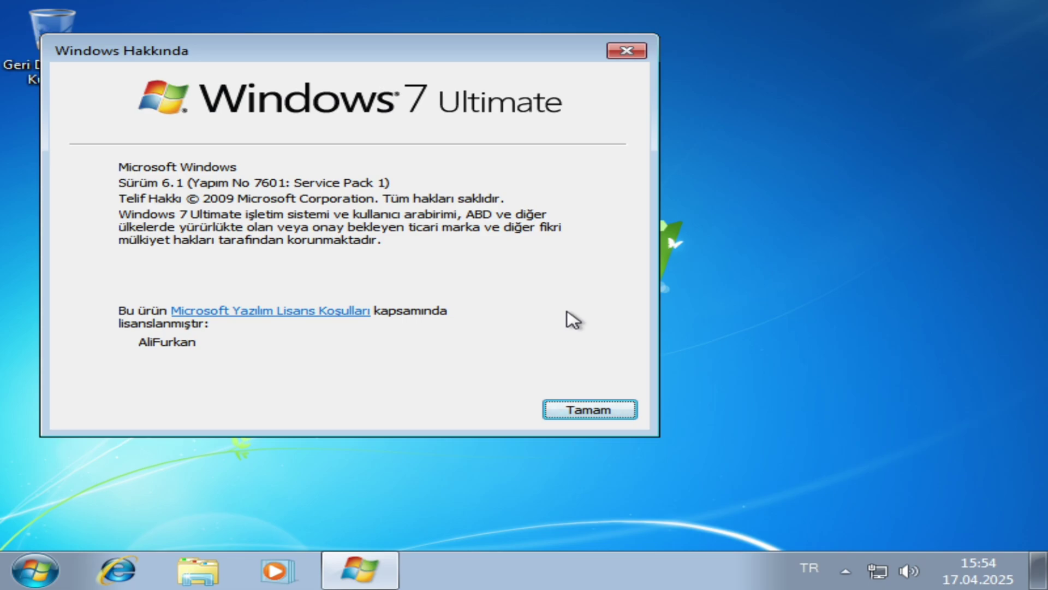
# - Close About Windows and permanently delete Windows.old, confirming the protected system-files prompt
pyautogui.press('Return')
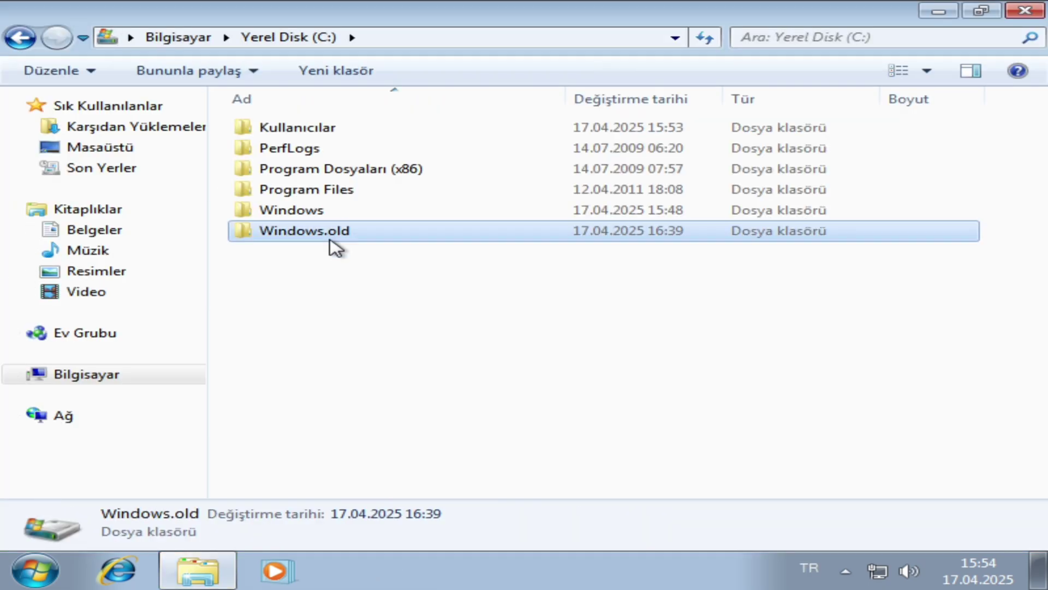
pyautogui.hotkey('shift', 'Delete')
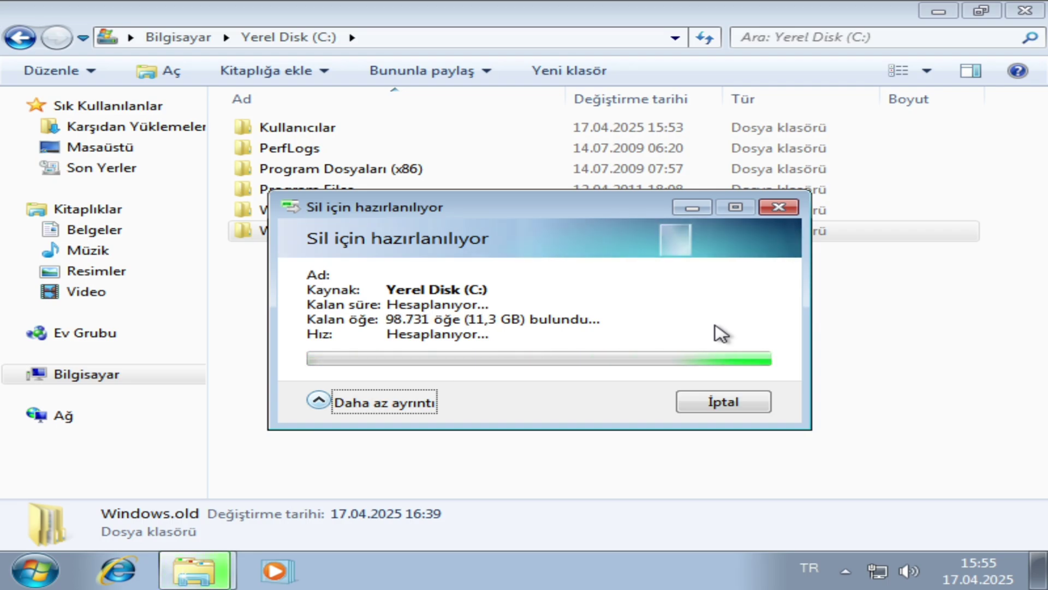
pyautogui.press('Return')
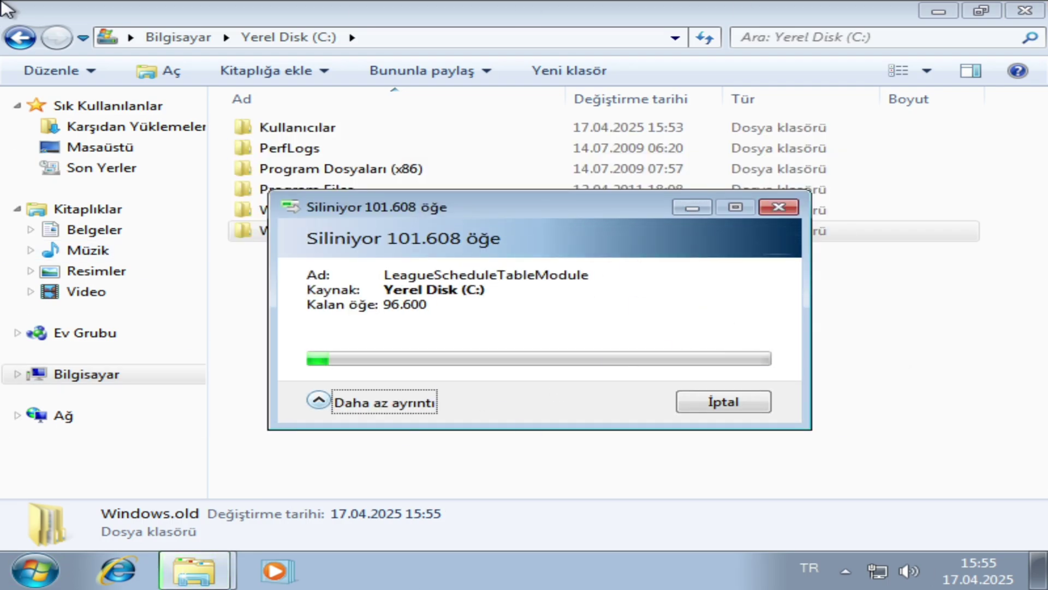
# - Reopen Explorer on Yerel Disk (C:) and select Windows.old to check its details
pyautogui.press('super')
pyautogui.press('super')
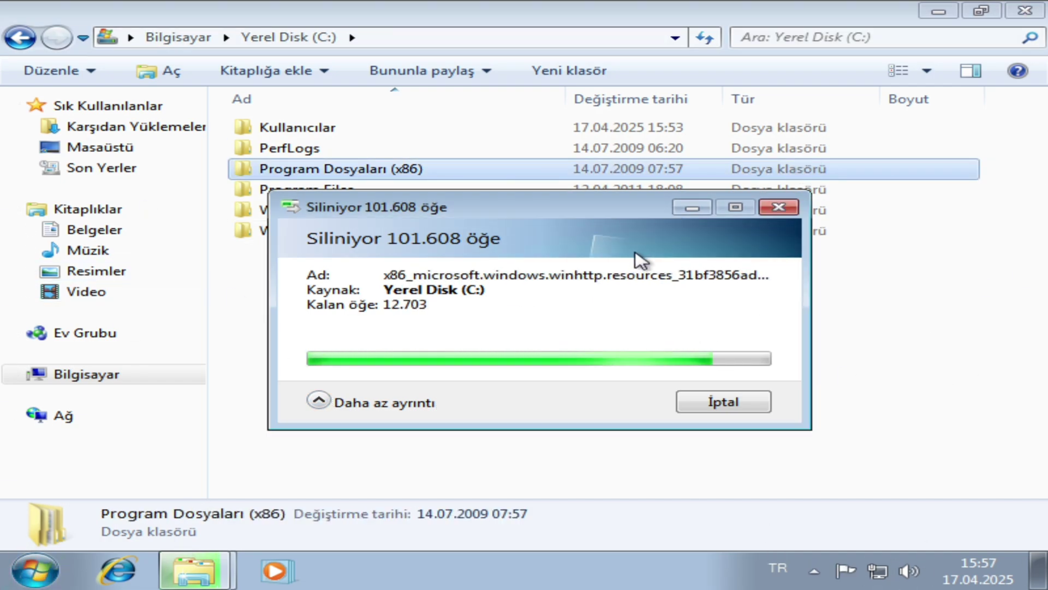
pyautogui.click(938, 11)
pyautogui.click(191, 580)
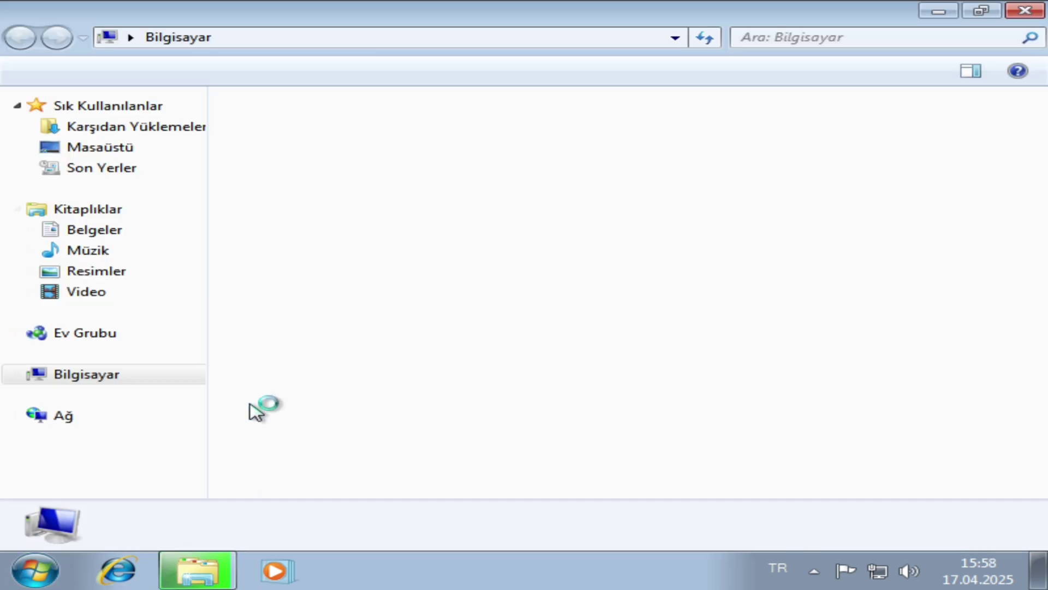
pyautogui.doubleClick(281, 129)
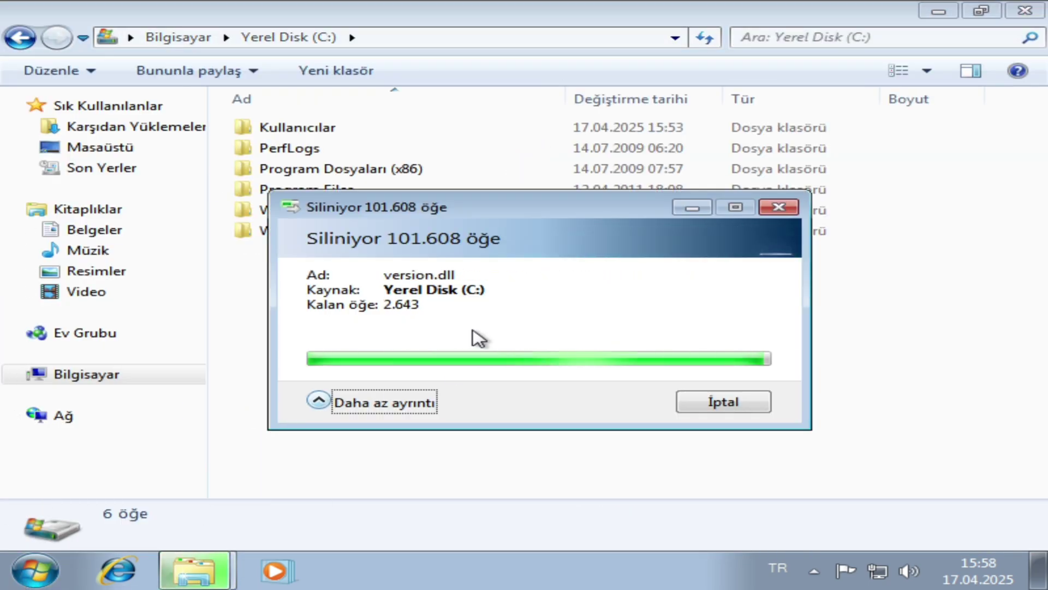
pyautogui.click(395, 239)
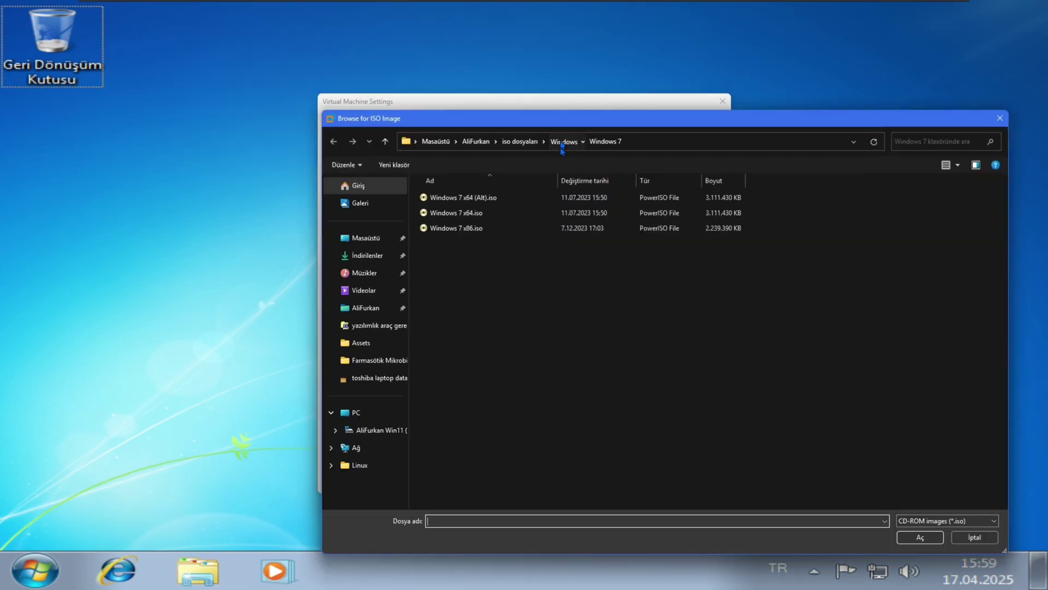
# - Permanently delete the Win7 taskbars zip archive from the host's tools folder and return to the guest
pyautogui.click(80, 376)
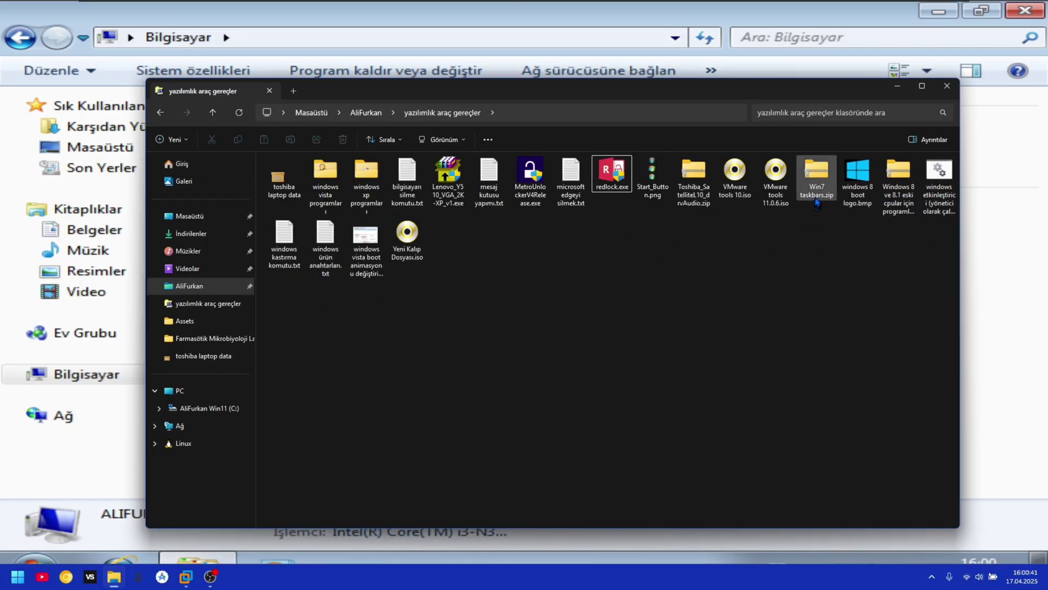
pyautogui.click(817, 180)
pyautogui.press('Delete')
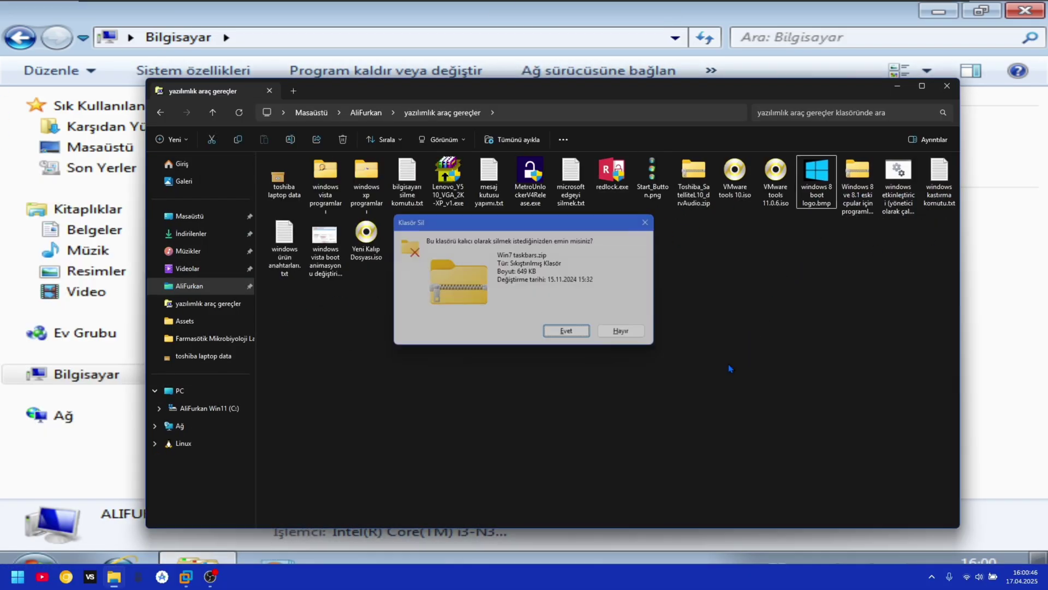
pyautogui.press('Return')
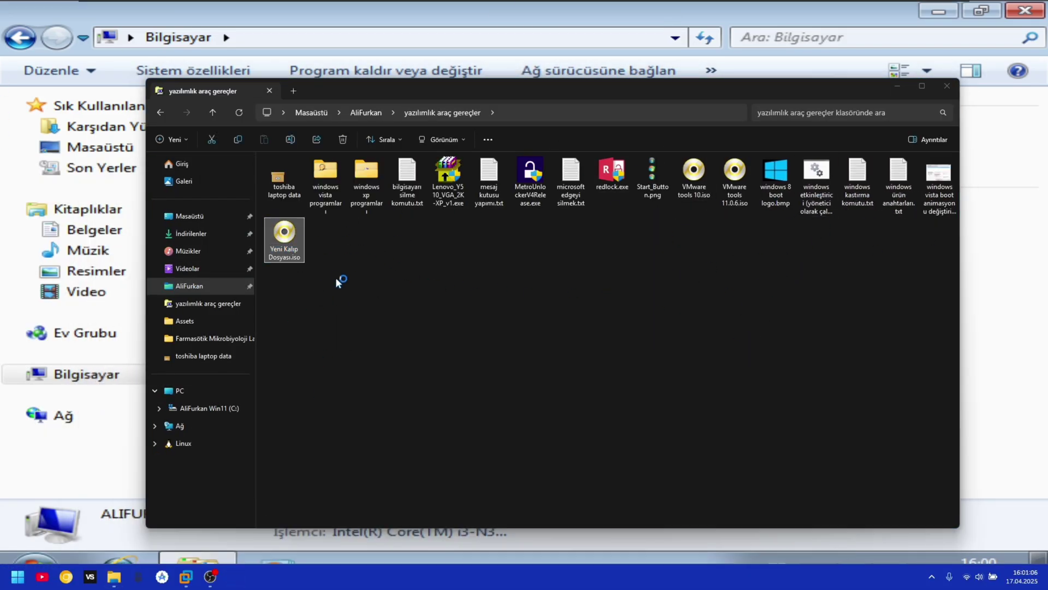
pyautogui.write('b')
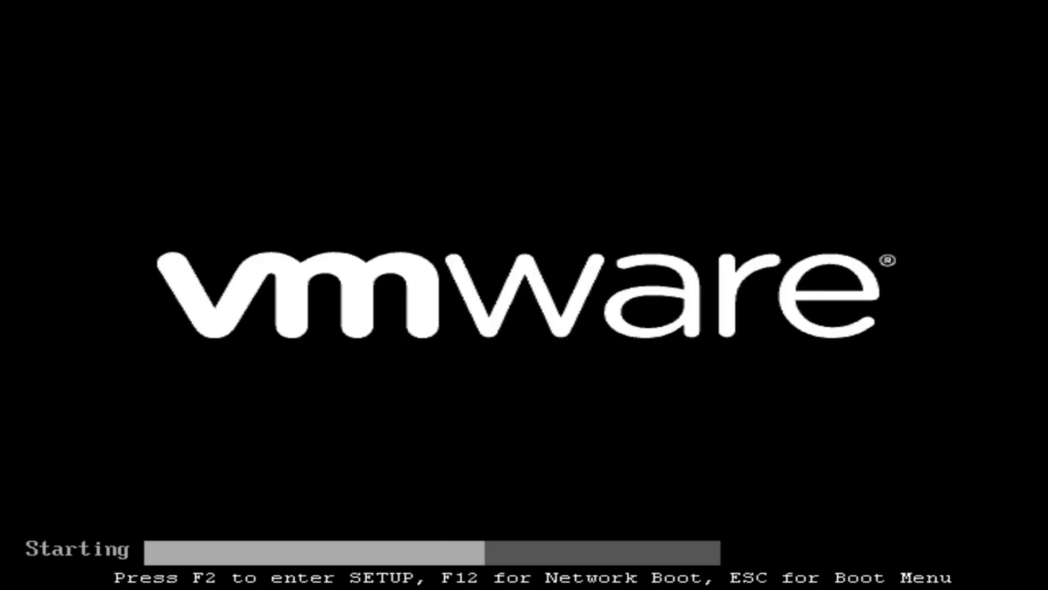
# - In PhoenixBIOS, move CD-ROM Drive to the top of the boot order and save with F10
pyautogui.press('F2')
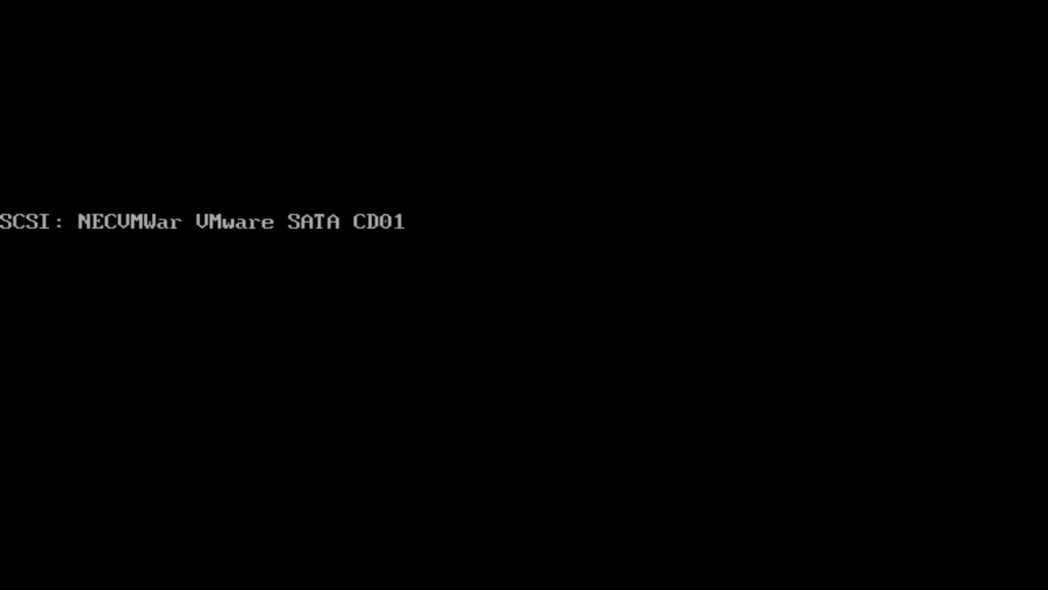
pyautogui.press('Right')
pyautogui.press('Right')
pyautogui.press('Right')
pyautogui.press('Right')
pyautogui.press('Left')
pyautogui.press('Down')
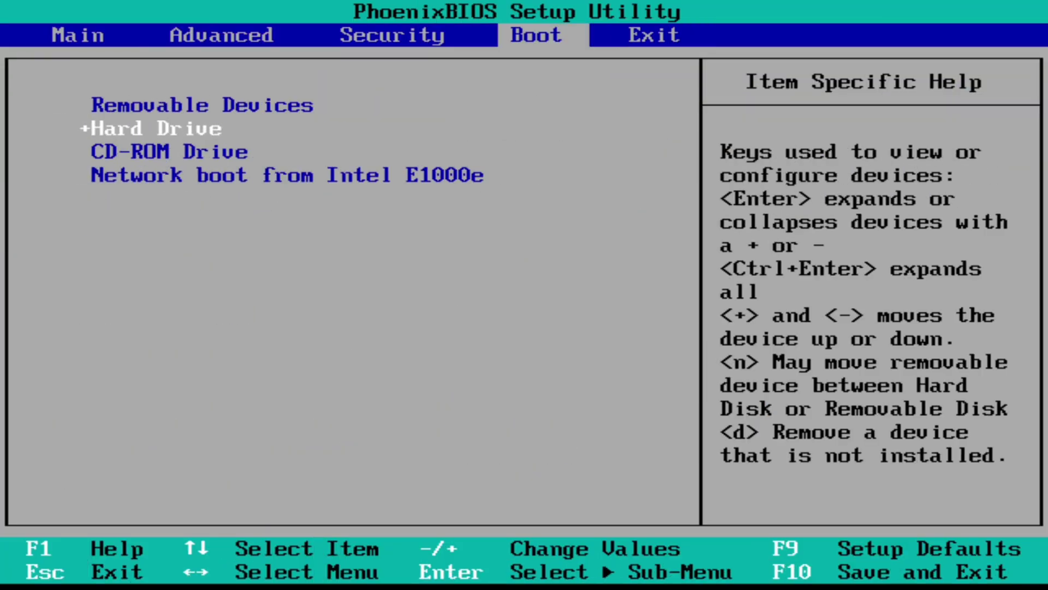
pyautogui.press('Down')
pyautogui.press('+')
pyautogui.press('+')
pyautogui.press('F10')
pyautogui.press('Return')
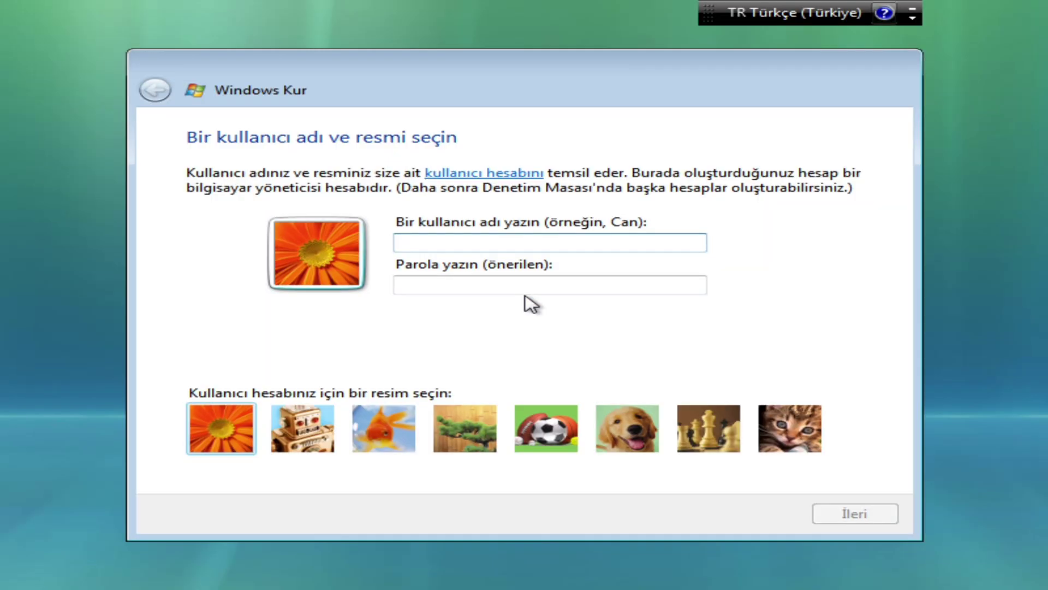
# - Enter the new user name on Vista setup's user page and continue to the computer-name page
pyautogui.write('AliFurkan')
pyautogui.click(790, 428)
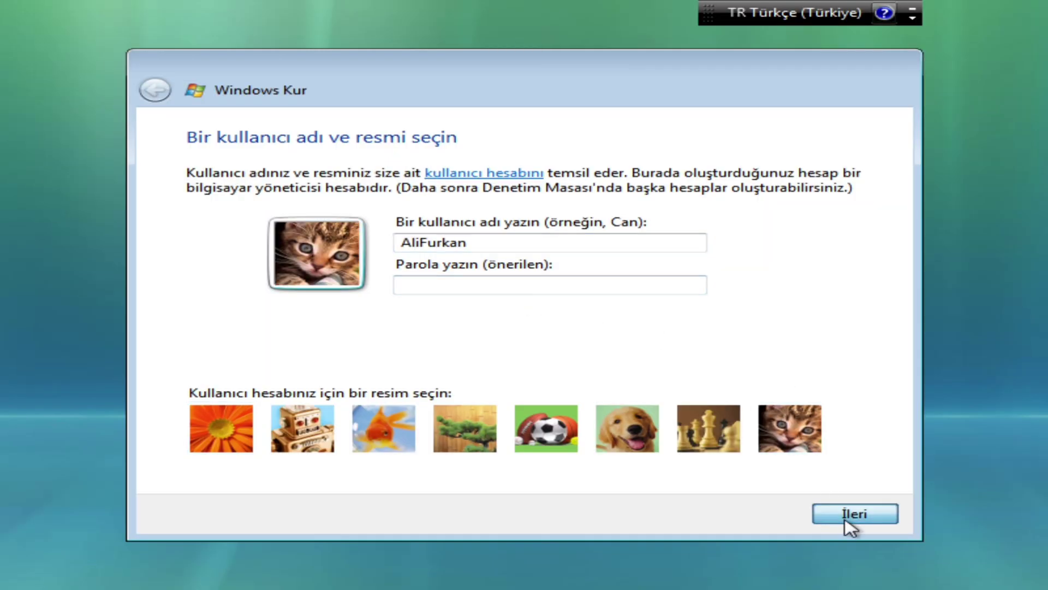
pyautogui.click(850, 519)
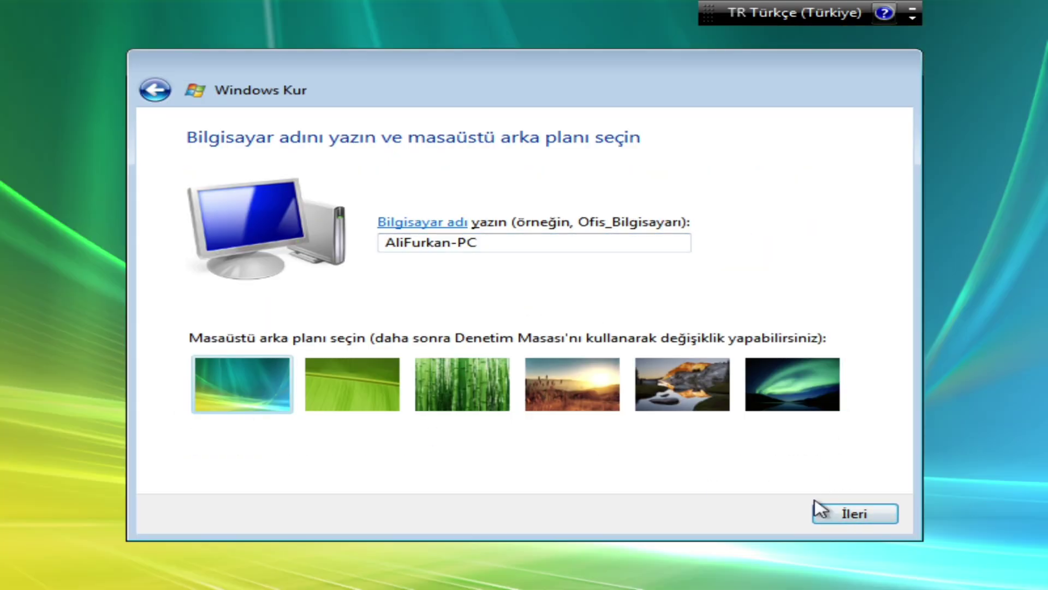